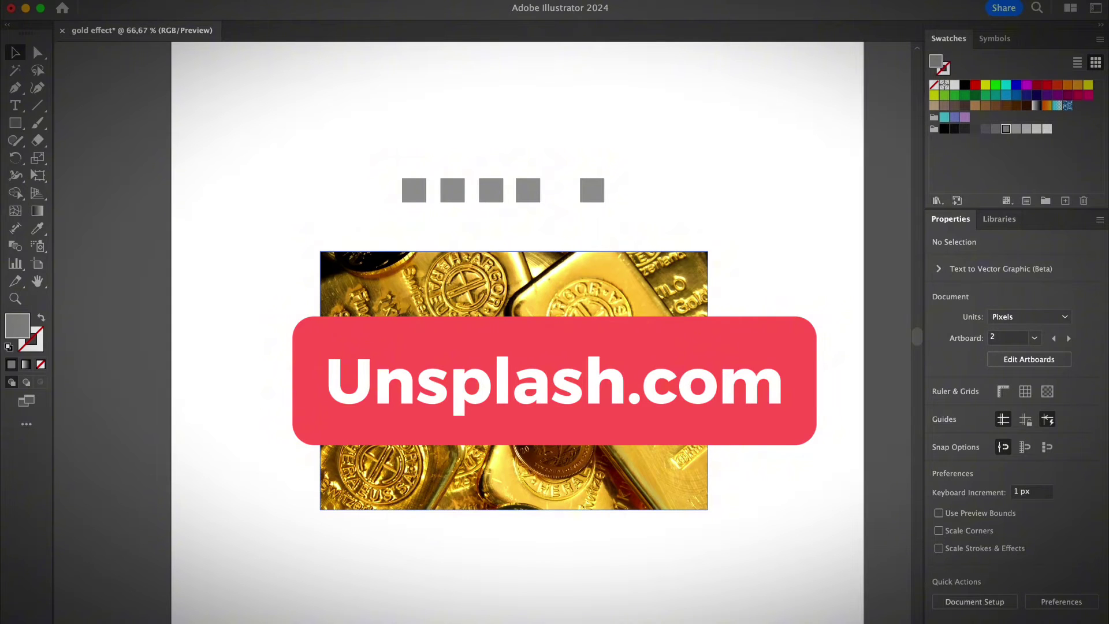
{"action": "left_click", "coordinate": [509, 324]}
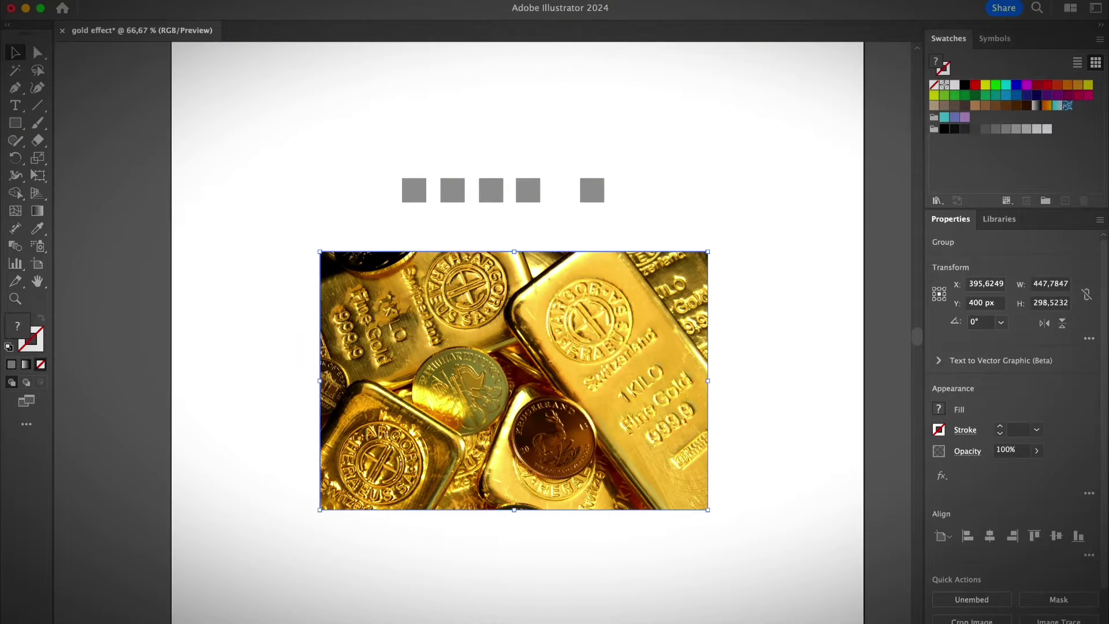
{"action": "left_click", "coordinate": [358, 174]}
{"action": "left_click_drag", "start_coordinate": [357, 161], "coordinate": [672, 216]}
{"action": "left_click", "coordinate": [578, 226]}
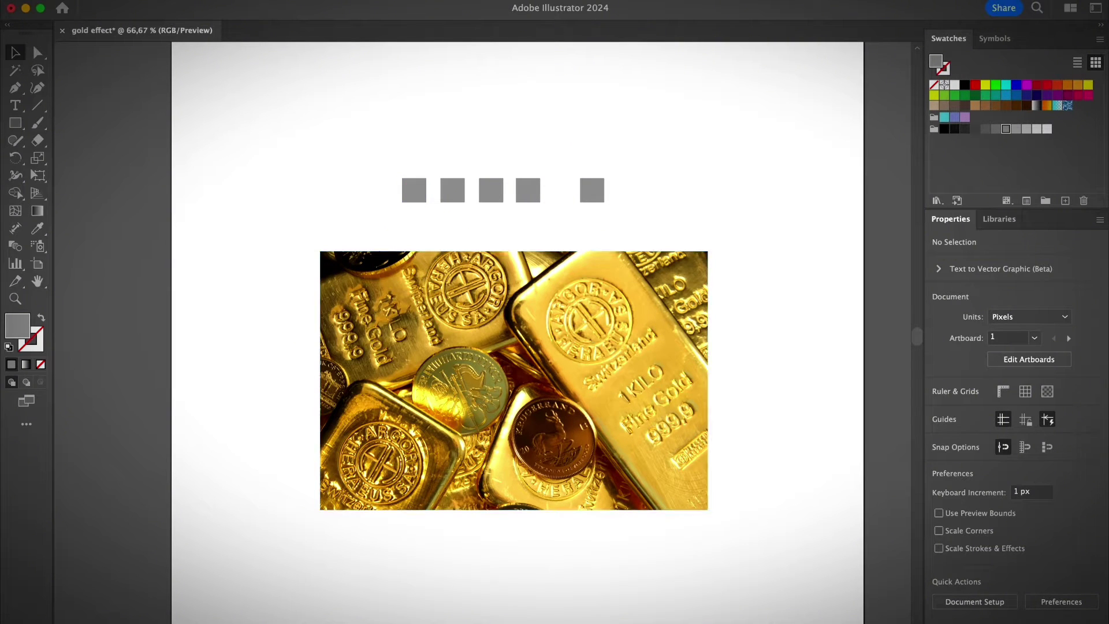
{"action": "left_click_drag", "start_coordinate": [392, 159], "coordinate": [556, 225]}
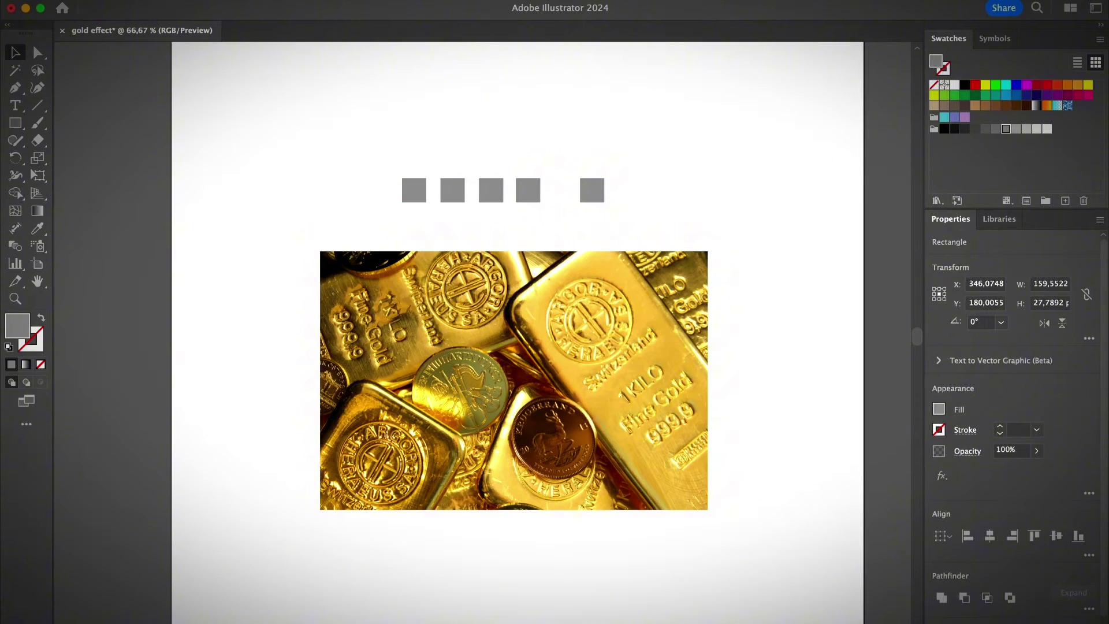
{"action": "left_click", "coordinate": [557, 226]}
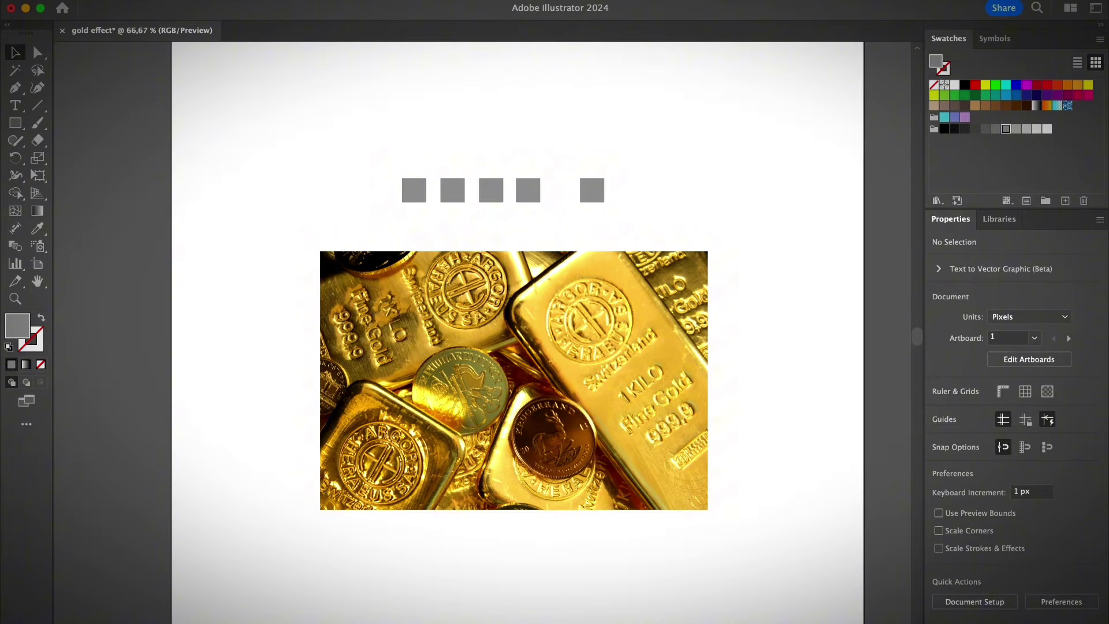
- Fill the first grey square in the row with a light yellow sampled from the gold photo using the Eyedropper
{"action": "key", "text": "super+1"}
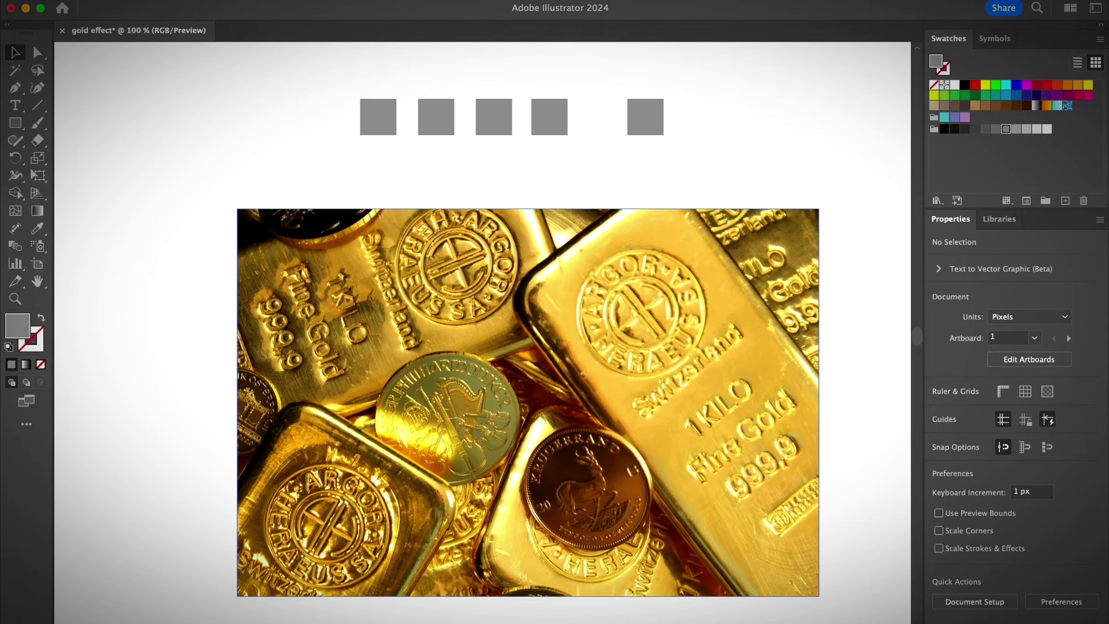
{"action": "scroll", "coordinate": [528, 323], "scroll_direction": "right", "scroll_amount": 3}
{"action": "left_click", "coordinate": [298, 116]}
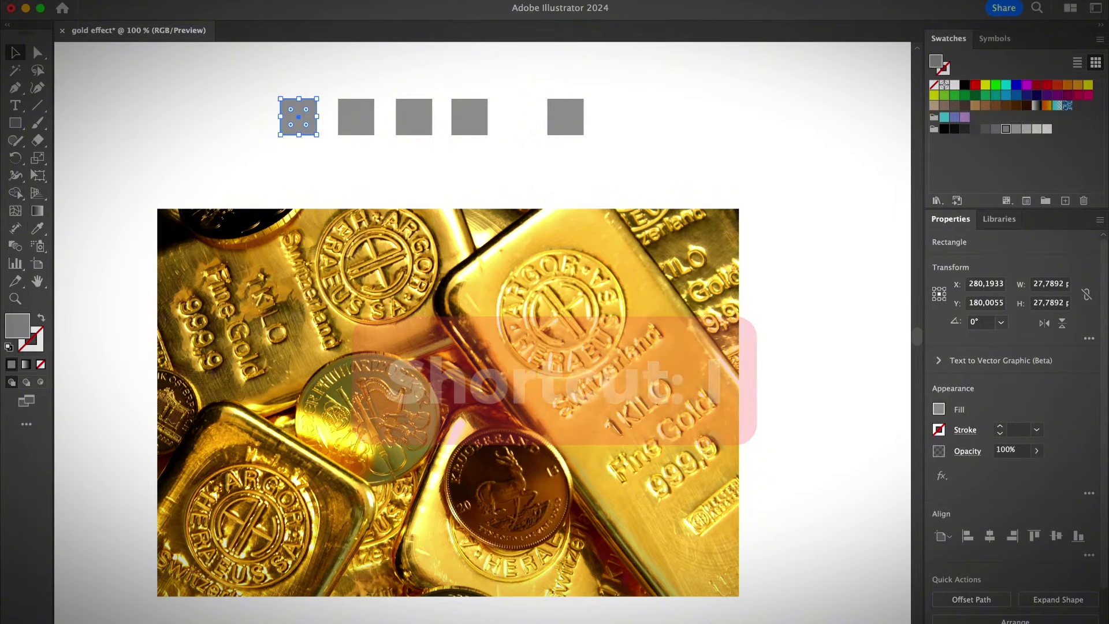
{"action": "key", "text": "i"}
{"action": "left_click", "coordinate": [456, 425]}
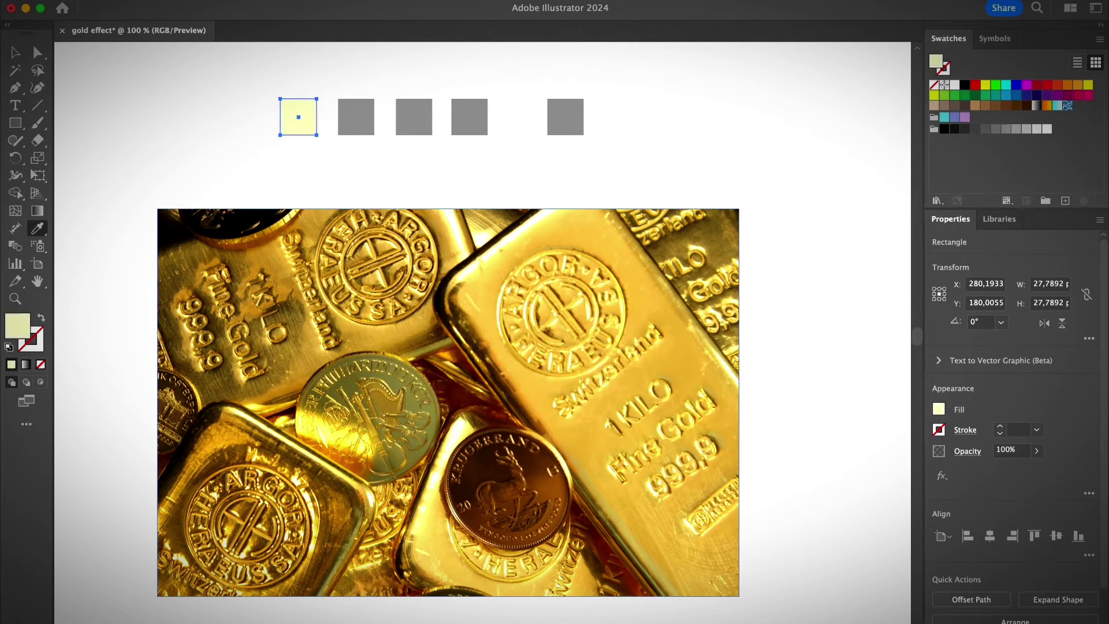
{"action": "left_click", "coordinate": [458, 421]}
{"action": "left_click", "coordinate": [448, 439]}
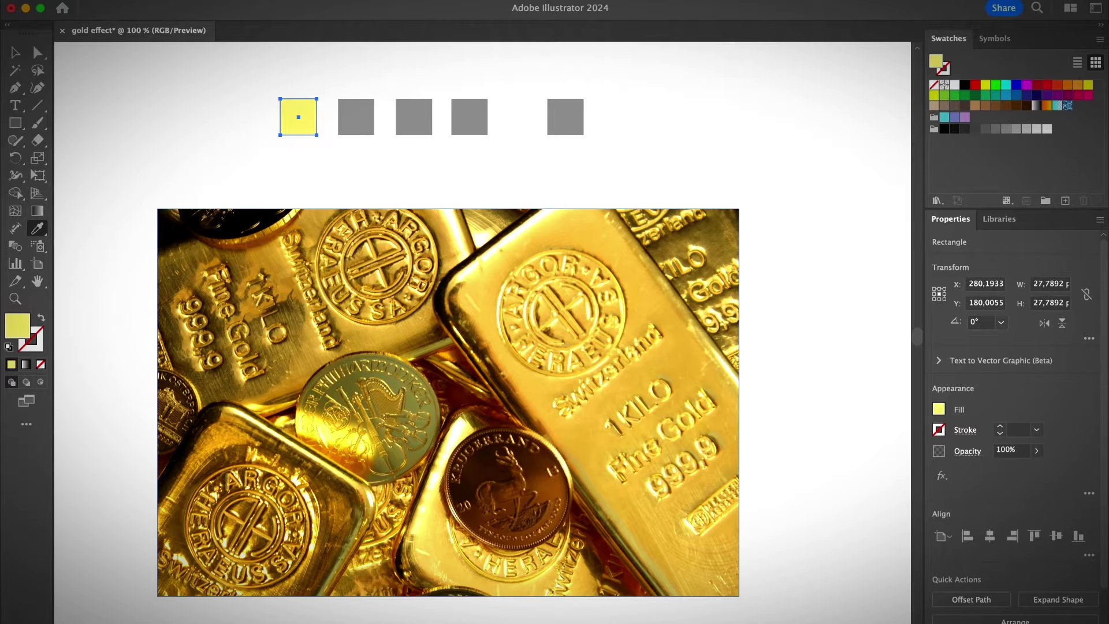
- Fill the second square with a dark golden brown sampled from the gold photo
{"action": "key", "text": "v"}
{"action": "left_click", "coordinate": [357, 117]}
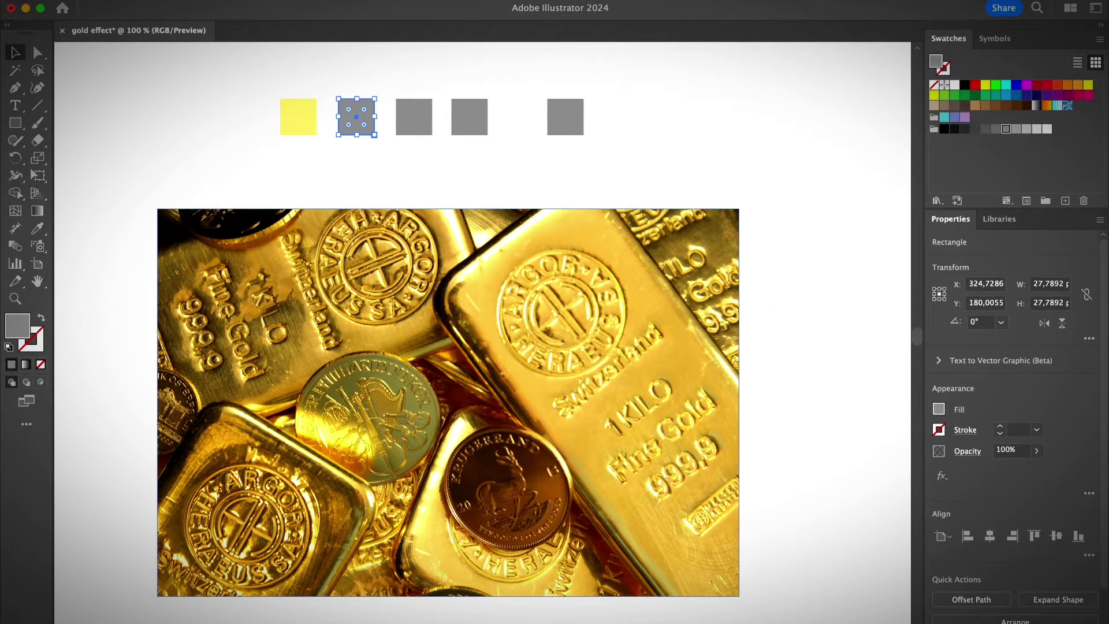
{"action": "key", "text": "i"}
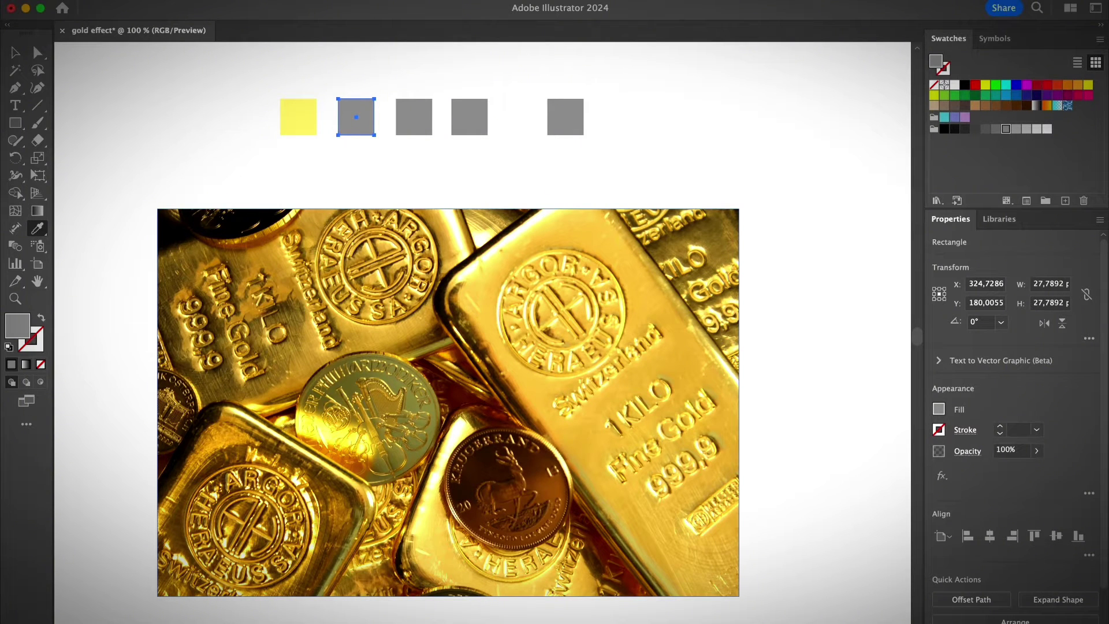
{"action": "left_click", "coordinate": [509, 463]}
{"action": "left_click", "coordinate": [456, 399]}
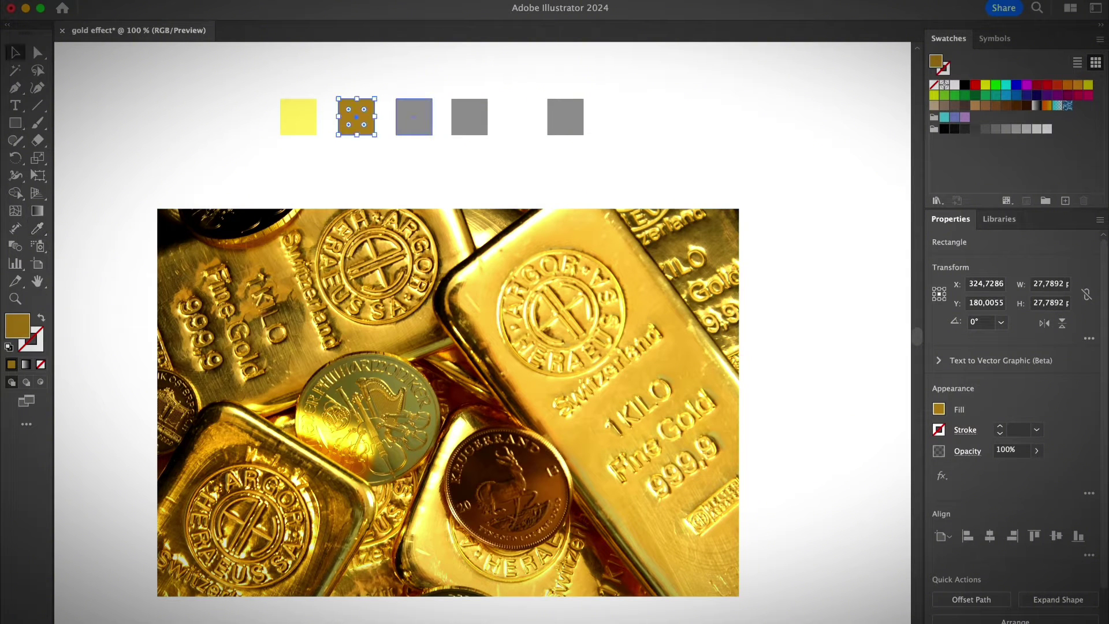
- Fill the third square with a warm golden yellow sampled from the large 1 kilo bar in the photo
{"action": "left_click", "coordinate": [414, 116], "text": "super"}
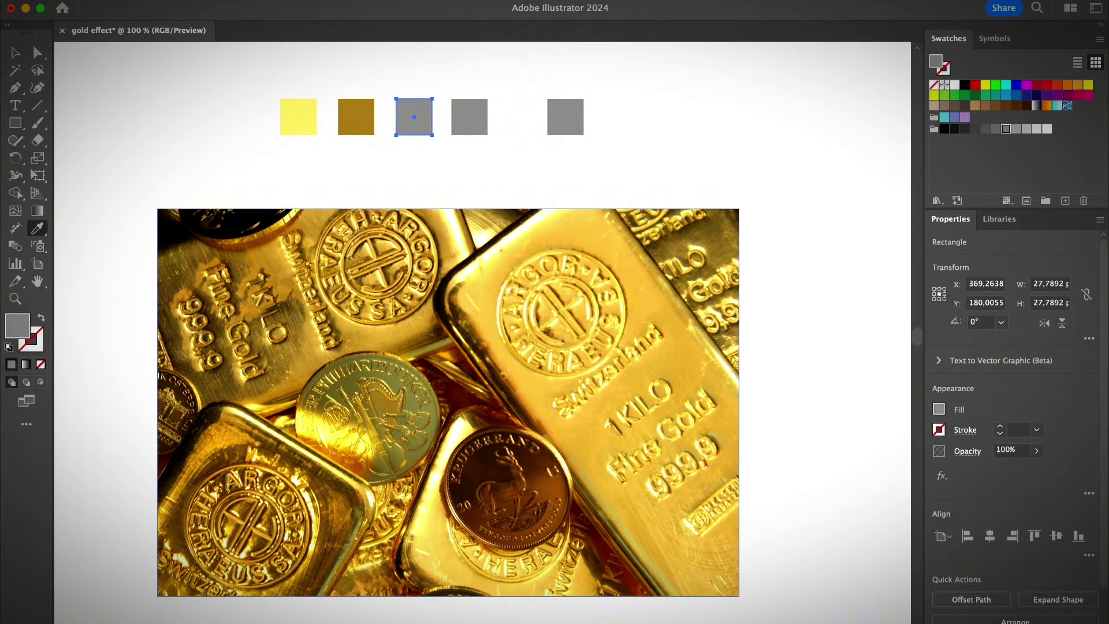
{"action": "left_click", "coordinate": [508, 468]}
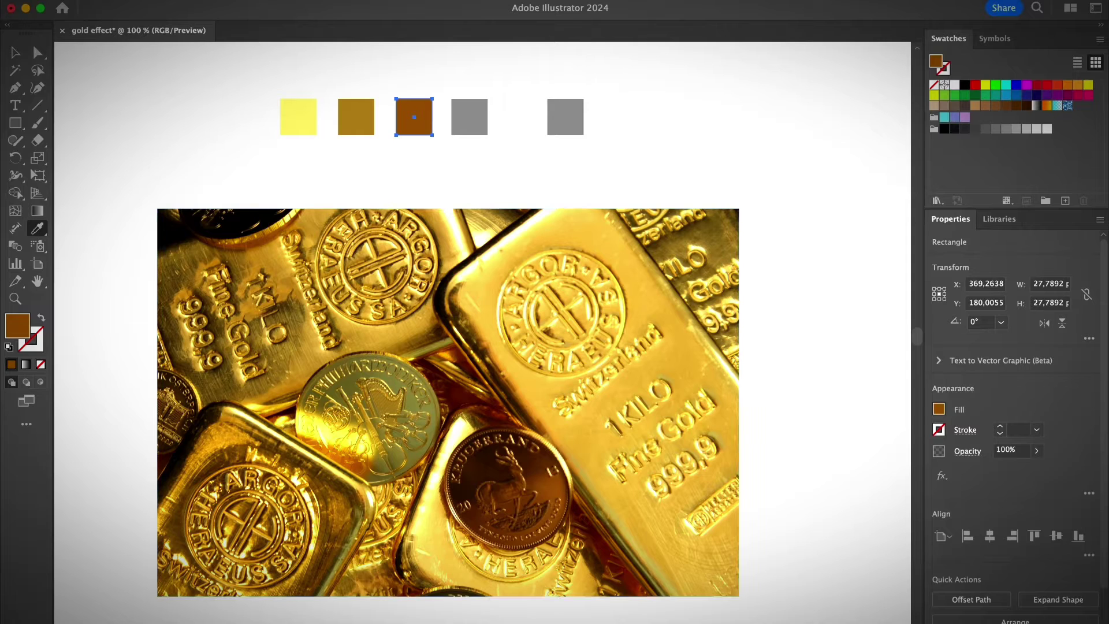
{"action": "left_click", "coordinate": [647, 364]}
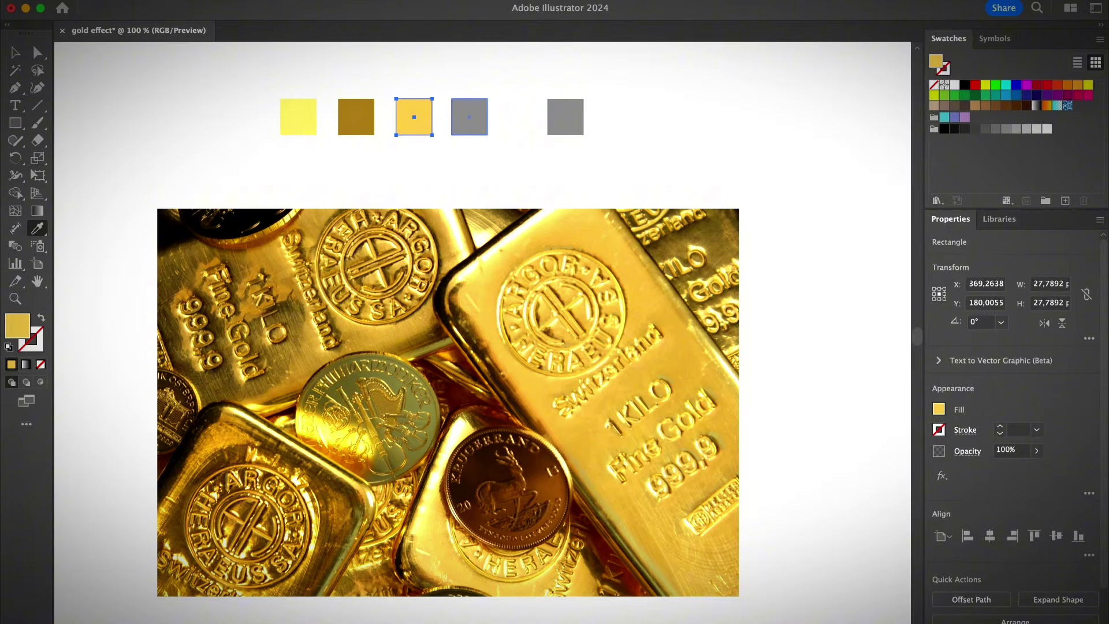
- Fill the fourth square with a dark brown sampled from the shadow between the coins and the large bar
{"action": "key", "text": "v"}
{"action": "left_click", "coordinate": [469, 117]}
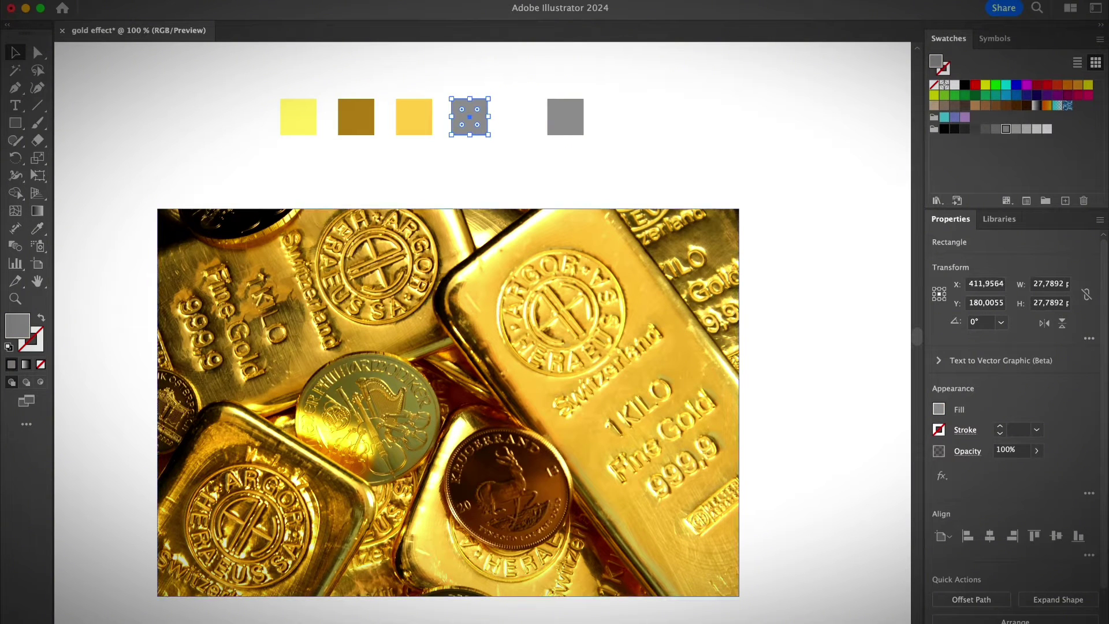
{"action": "key", "text": "i"}
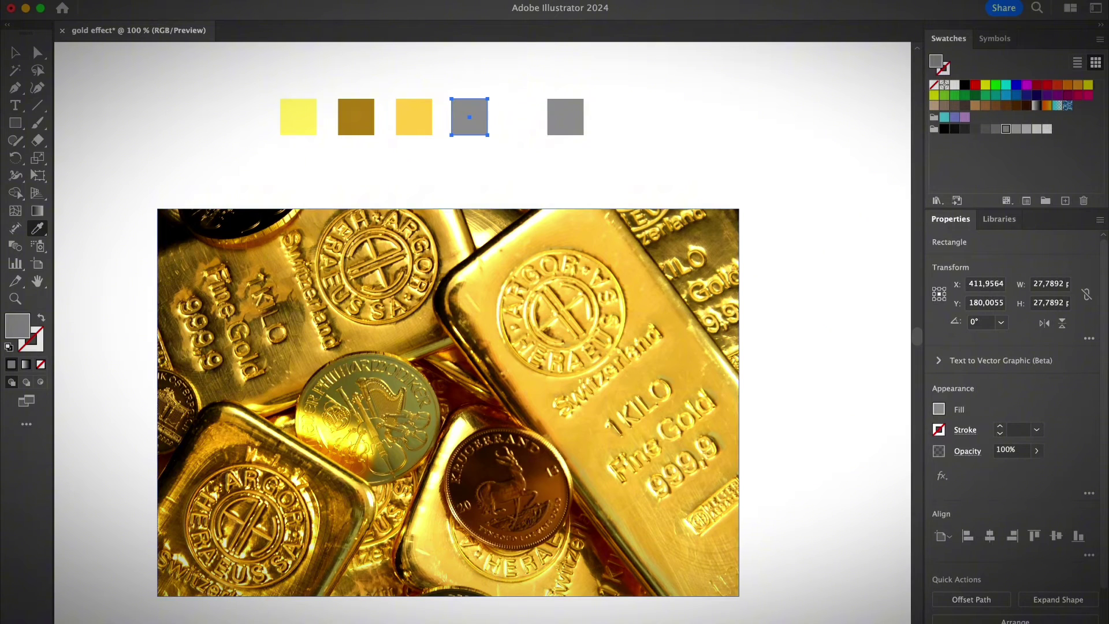
{"action": "left_click", "coordinate": [467, 392]}
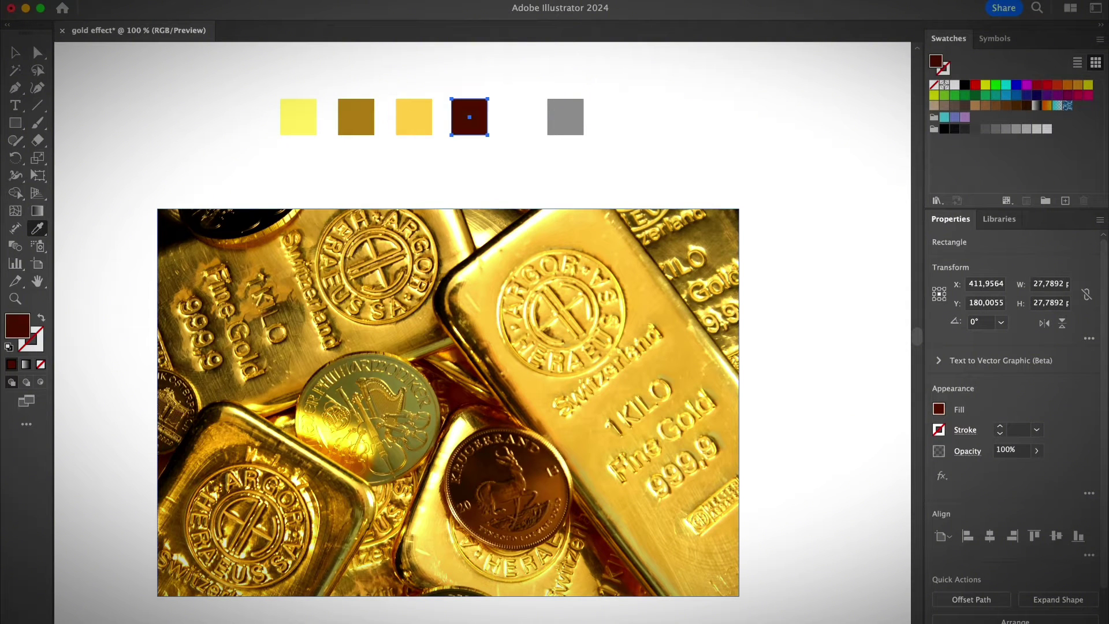
{"action": "left_click", "coordinate": [462, 388]}
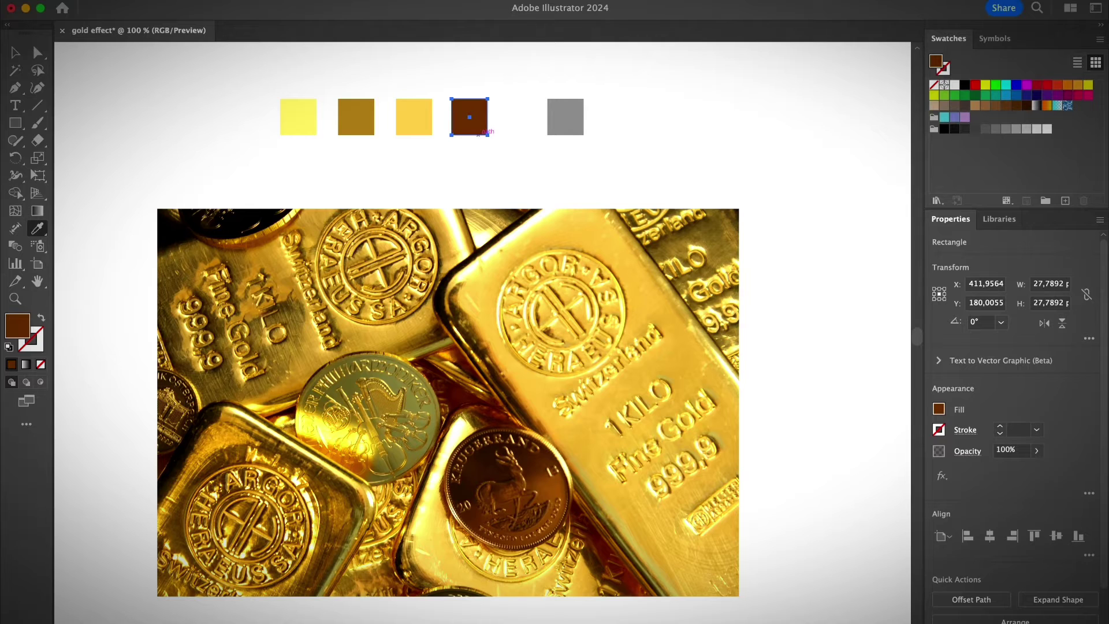
- Show the Gradient settings and apply a linear gradient to the separate fifth grey square
{"action": "key", "text": "v"}
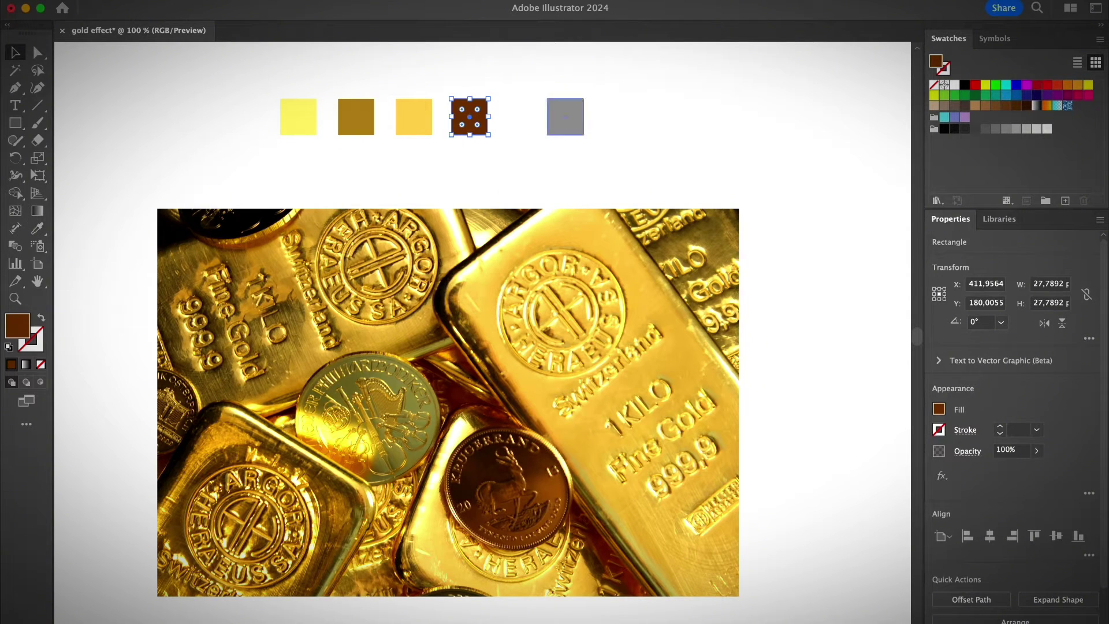
{"action": "left_click", "coordinate": [566, 118]}
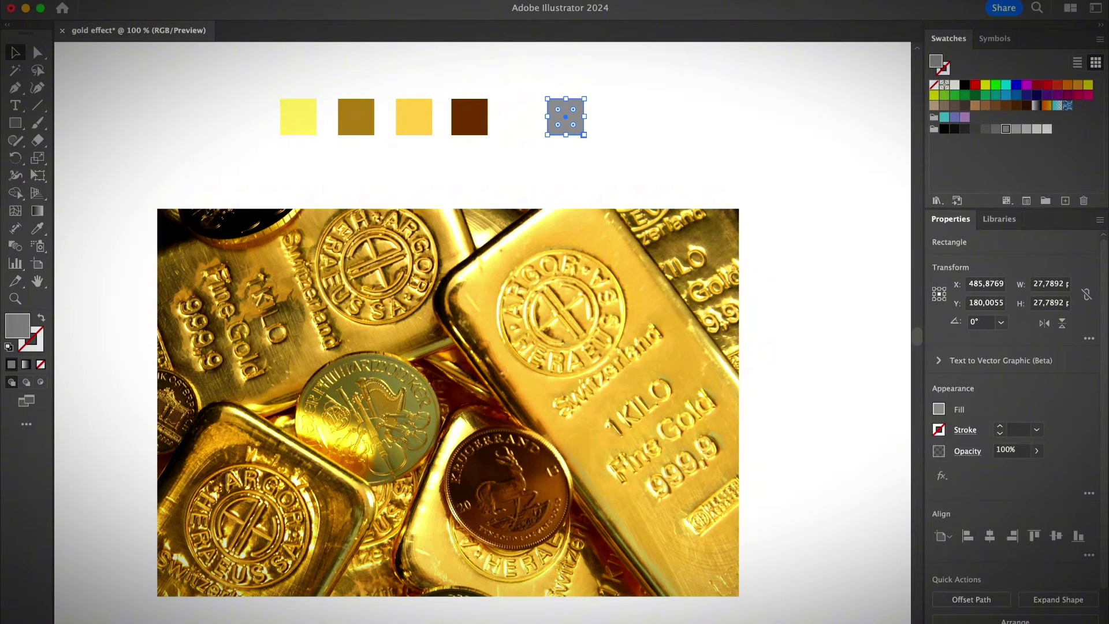
{"action": "left_click", "coordinate": [372, 0]}
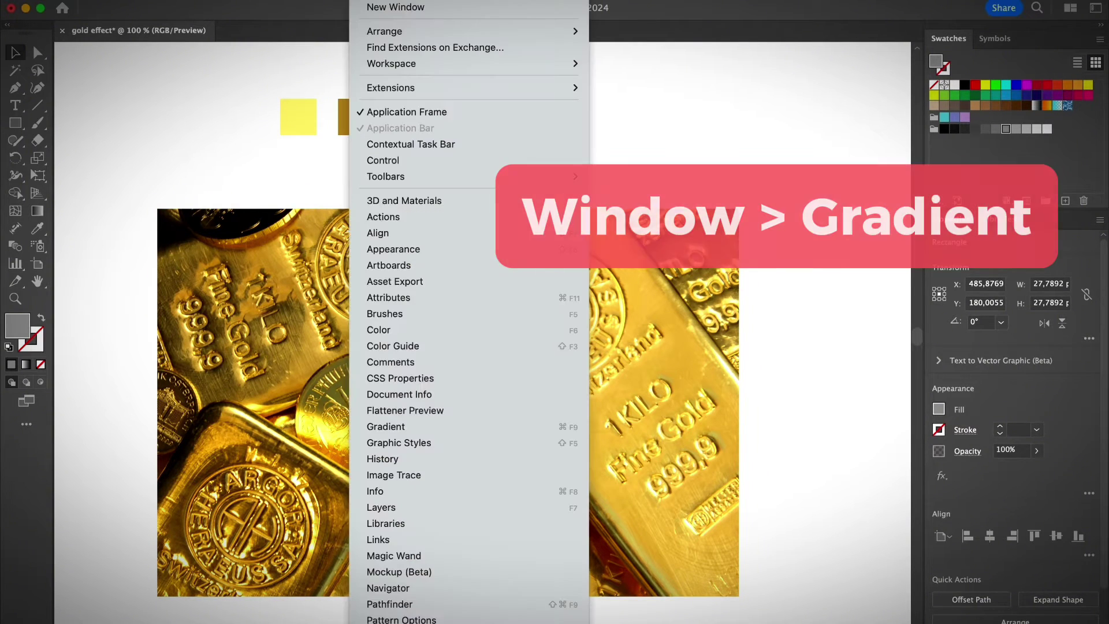
{"action": "left_click", "coordinate": [393, 427]}
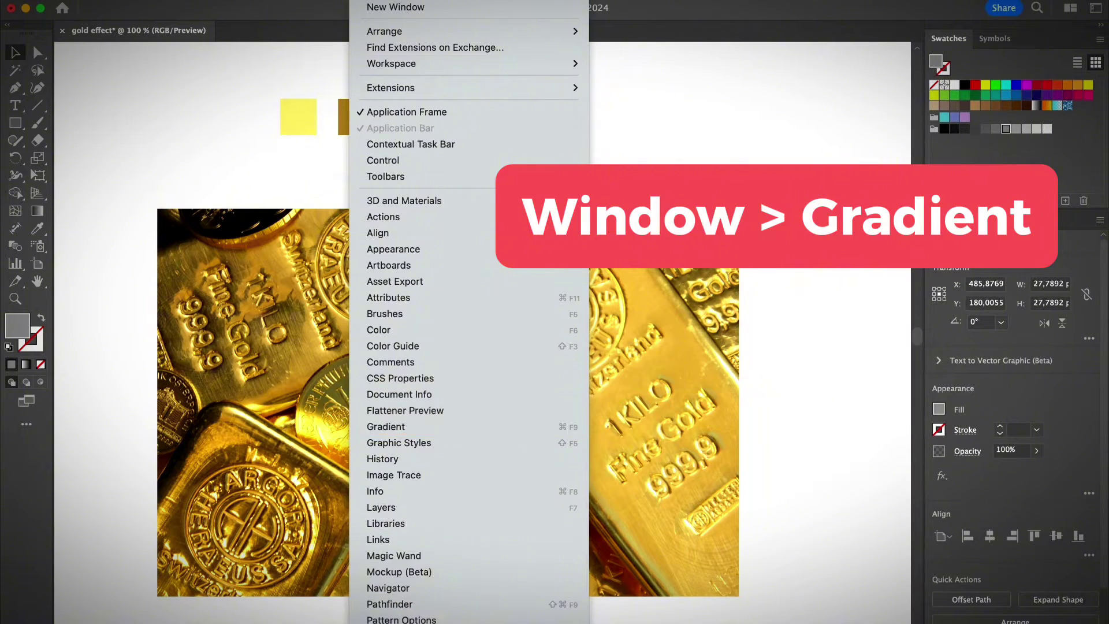
{"action": "left_click_drag", "start_coordinate": [148, 343], "coordinate": [714, 97]}
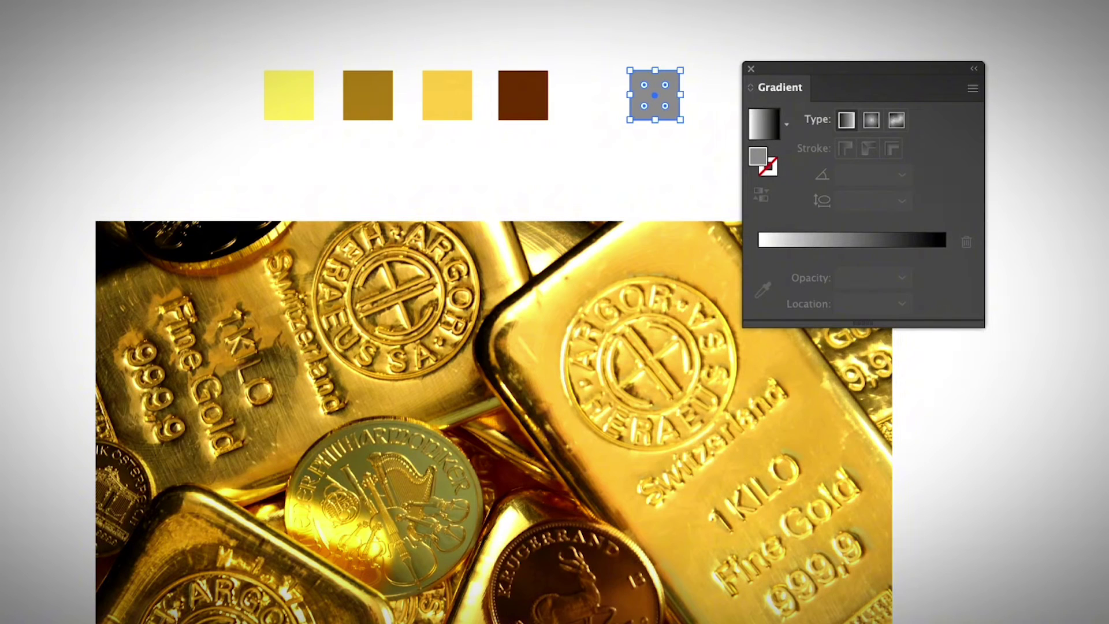
{"action": "left_click", "coordinate": [846, 120]}
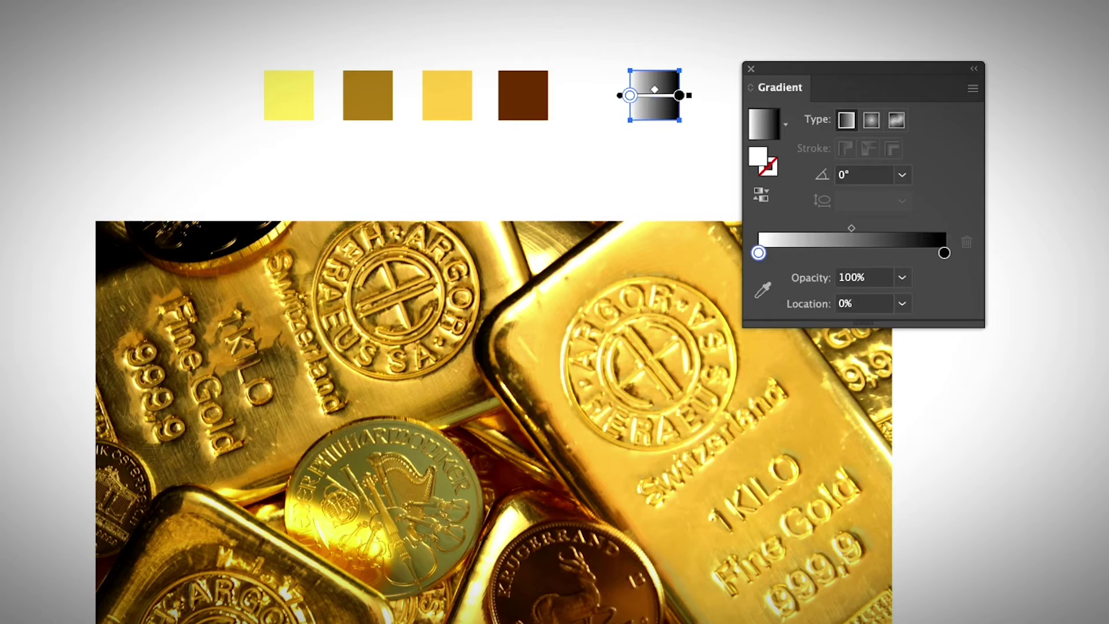
- Colour the gradient's starting stop with the golden brown sampled from the second square
{"action": "left_click", "coordinate": [762, 291]}
{"action": "left_click", "coordinate": [763, 290]}
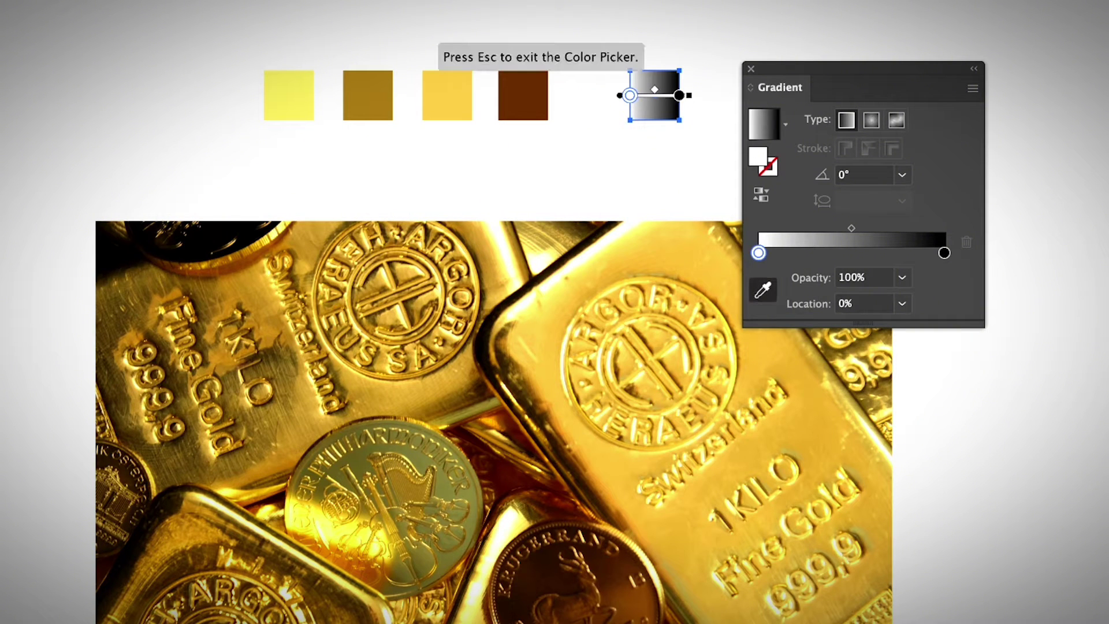
{"action": "left_click", "coordinate": [368, 96]}
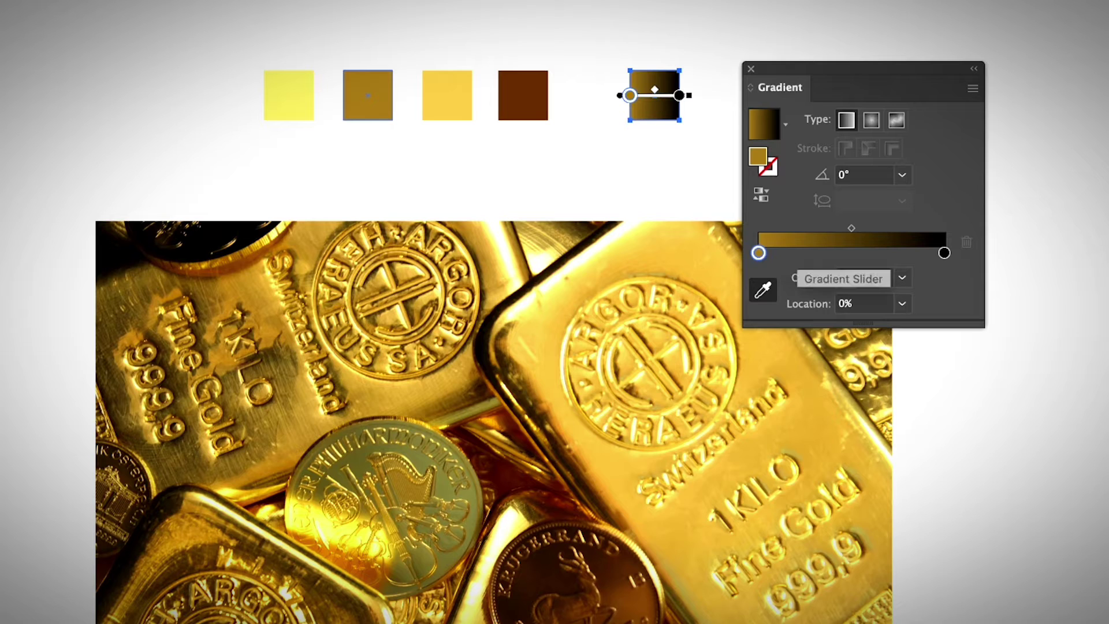
- Add a gradient stop at about 22% and colour it with the warm golden yellow of the third square
{"action": "left_click", "coordinate": [799, 252]}
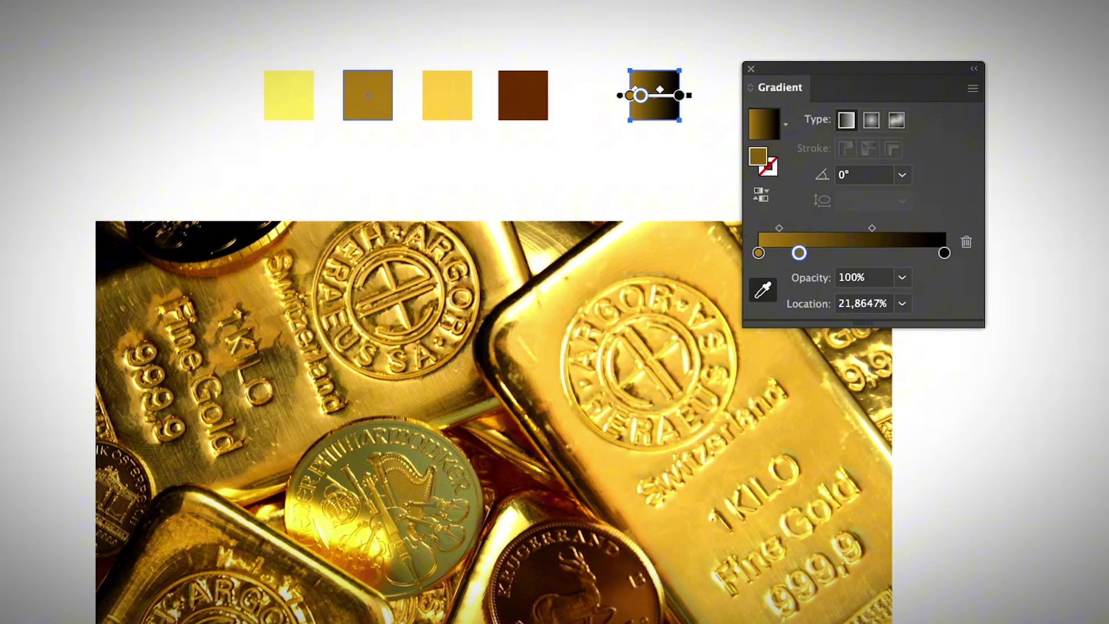
{"action": "left_click", "coordinate": [288, 94]}
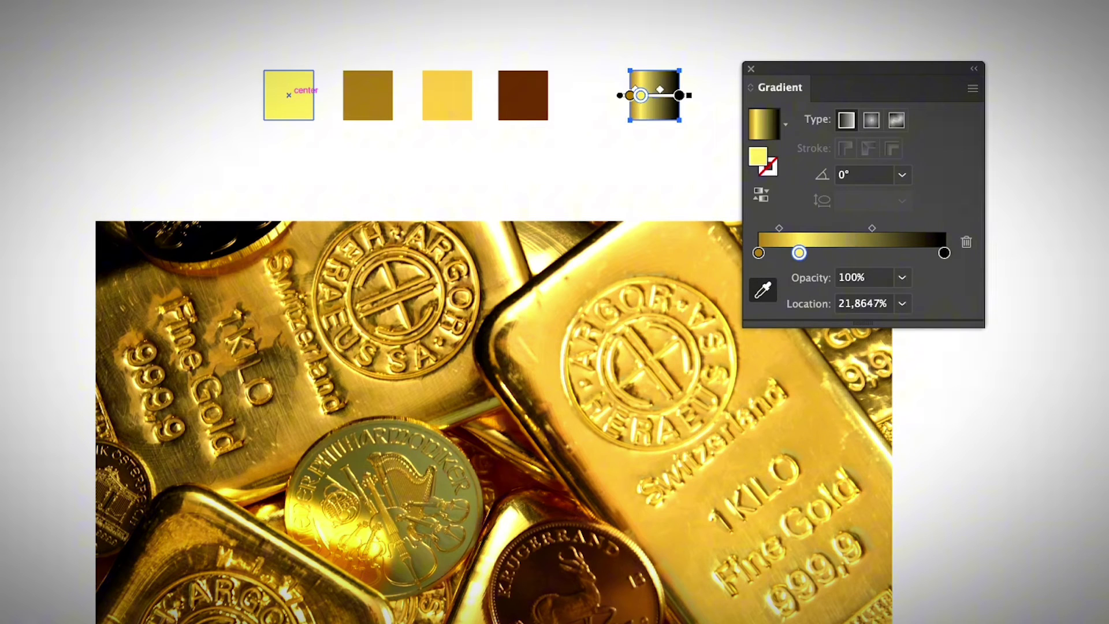
{"action": "left_click", "coordinate": [448, 95]}
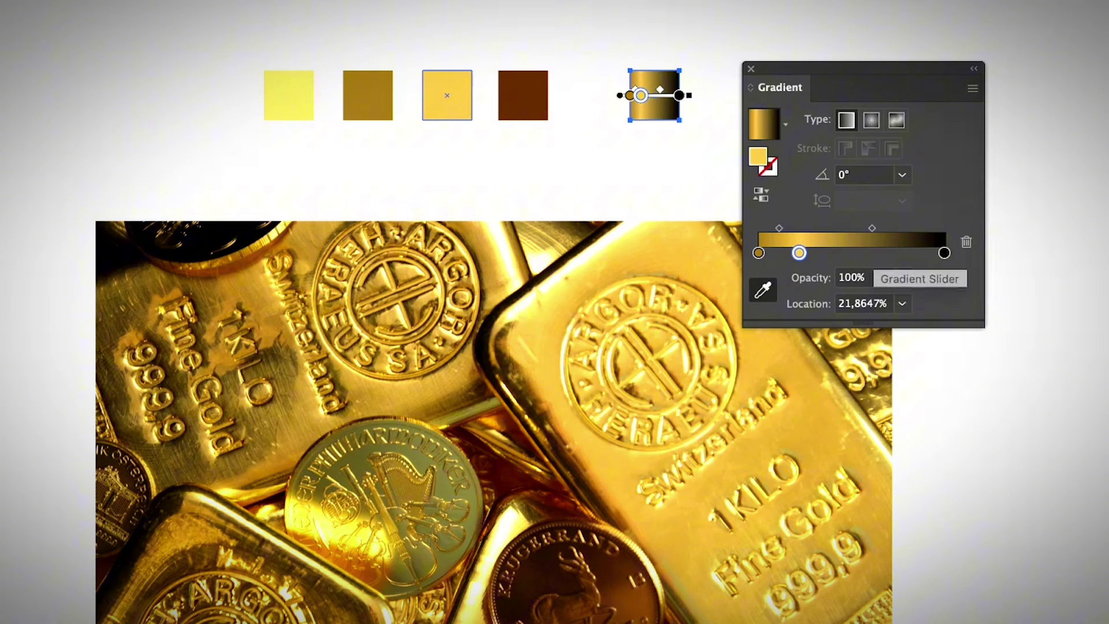
- Add a light yellow gradient stop at about 68% and colour the end stop with the fourth square's dark brown
{"action": "left_click", "coordinate": [886, 252]}
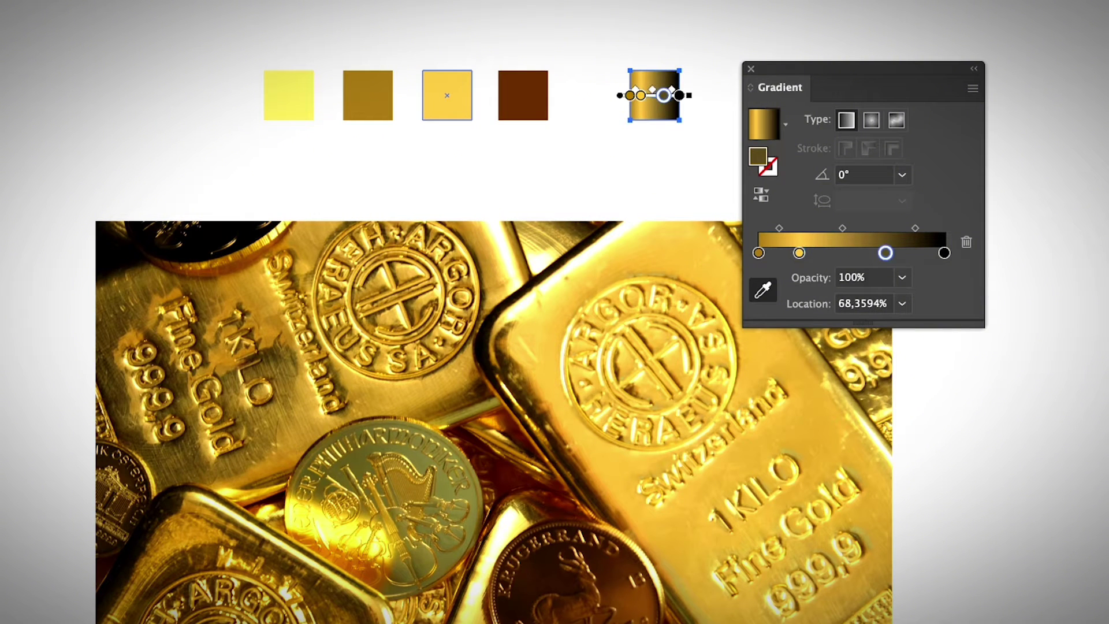
{"action": "left_click", "coordinate": [289, 96]}
{"action": "left_click", "coordinate": [944, 253]}
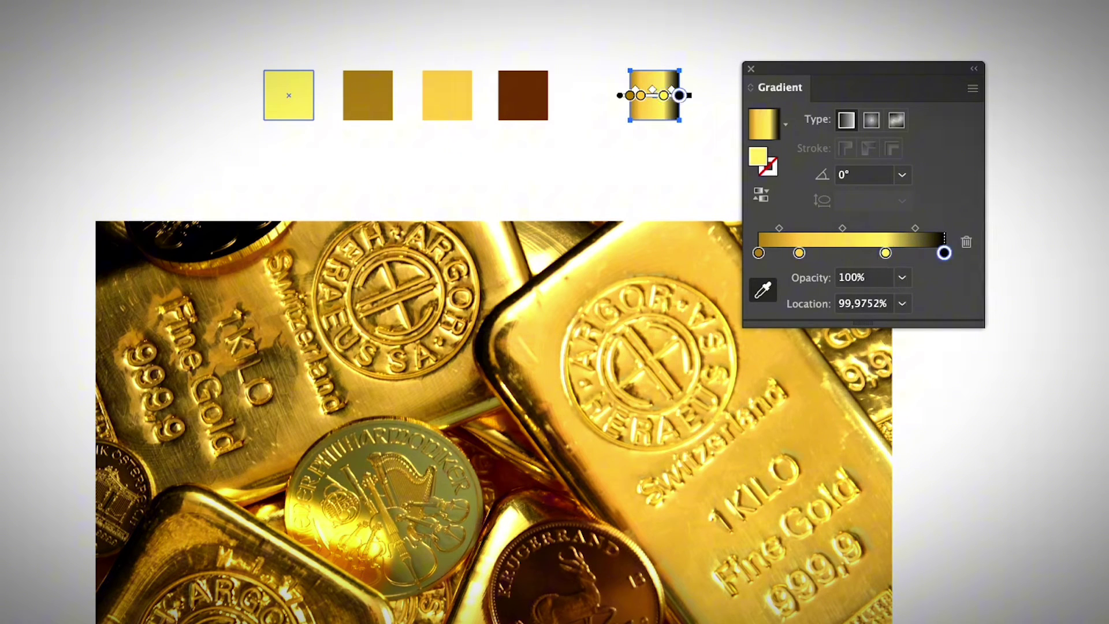
{"action": "left_click", "coordinate": [523, 95]}
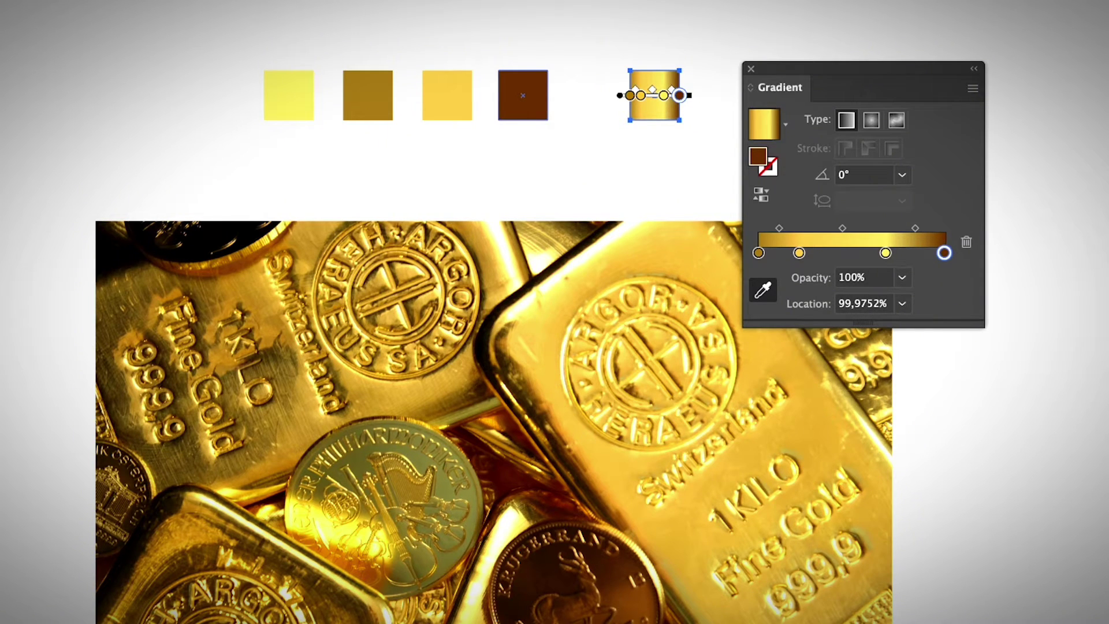
- Move the light yellow stop to about 58% and add another stop at about 82% in the first square's light yellow
{"action": "mouse_move", "coordinate": [886, 252]}
{"action": "left_mouse_down"}
{"action": "mouse_move", "coordinate": [856, 253]}
{"action": "mouse_move", "coordinate": [866, 253]}
{"action": "left_mouse_up"}
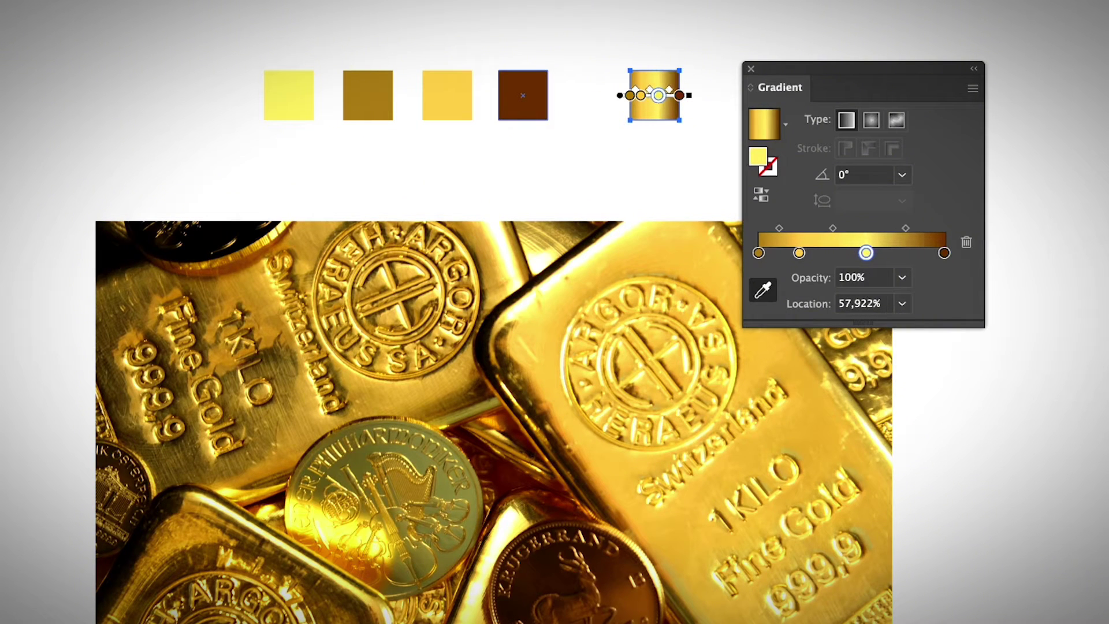
{"action": "left_click", "coordinate": [910, 252]}
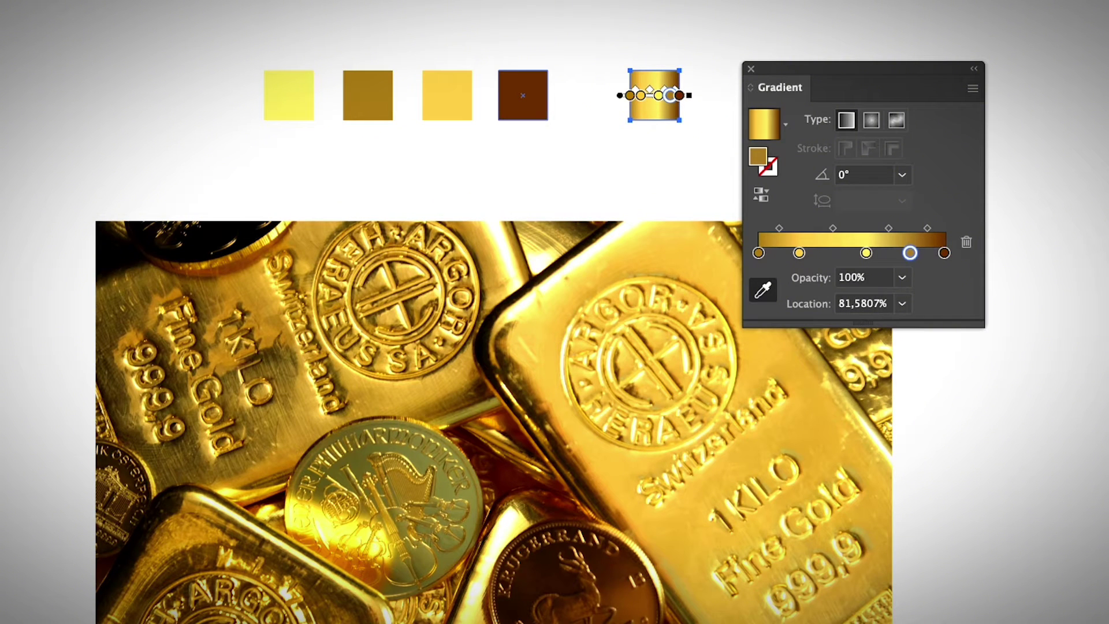
{"action": "left_click", "coordinate": [289, 95]}
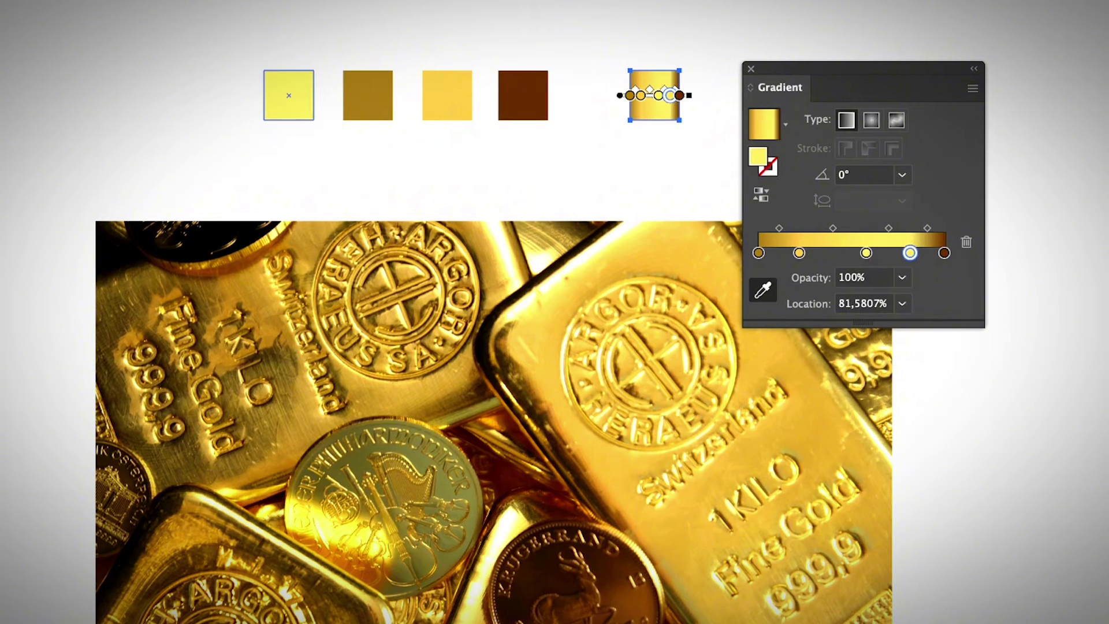
- Recolour the gradient stop at about 82% with the third square's golden yellow and tilt the gradient to about -17°
{"action": "key", "text": "super+z"}
{"action": "left_click", "coordinate": [523, 95]}
{"action": "left_click", "coordinate": [447, 95]}
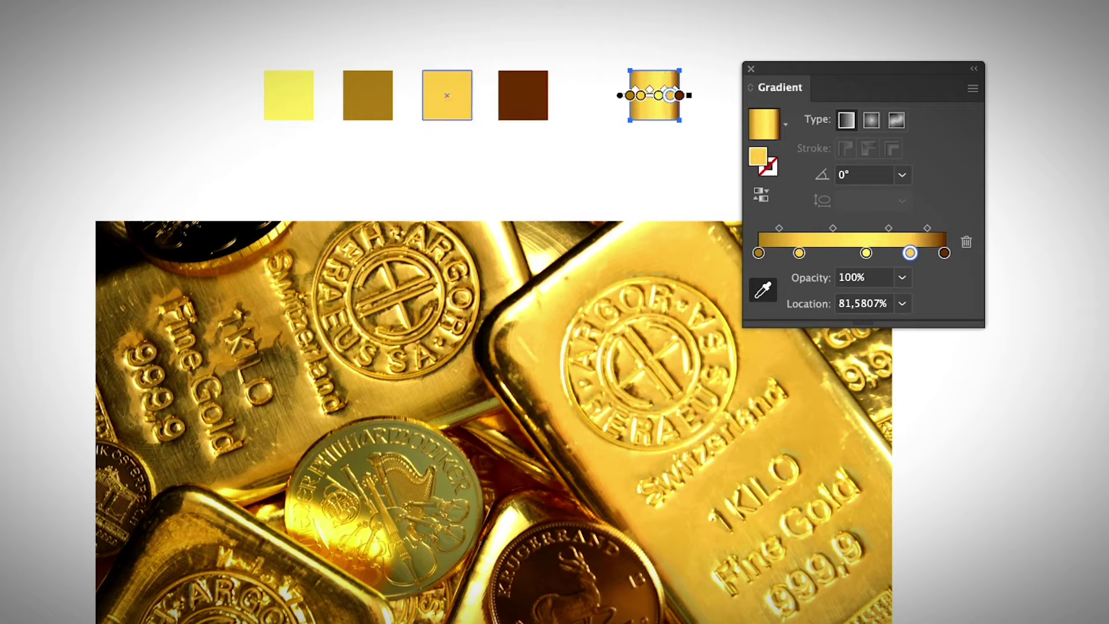
{"action": "left_click_drag", "start_coordinate": [693, 96], "coordinate": [692, 107]}
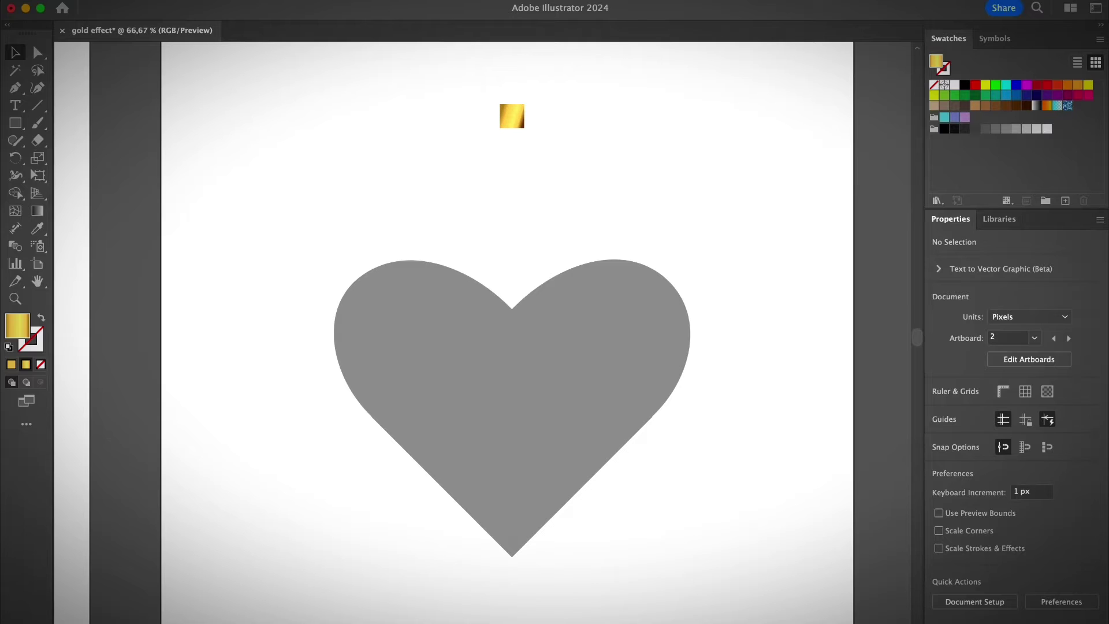
- Fill the grey heart with the gold gradient sampled from the small square above it
{"action": "left_click", "coordinate": [512, 117]}
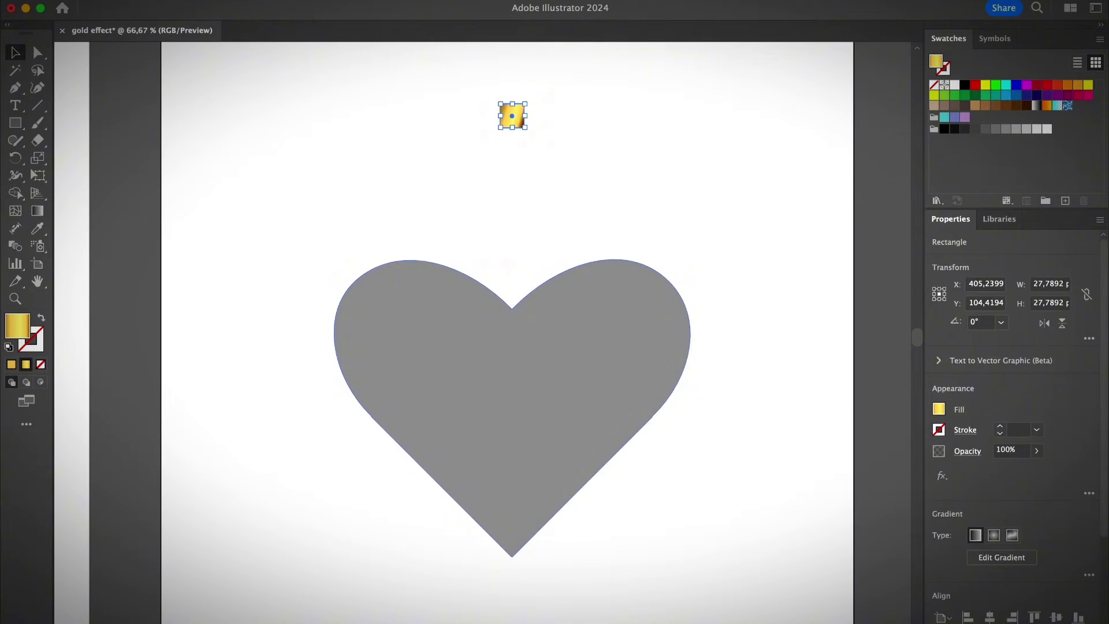
{"action": "left_click", "coordinate": [512, 398]}
{"action": "key", "text": "shift+super+a"}
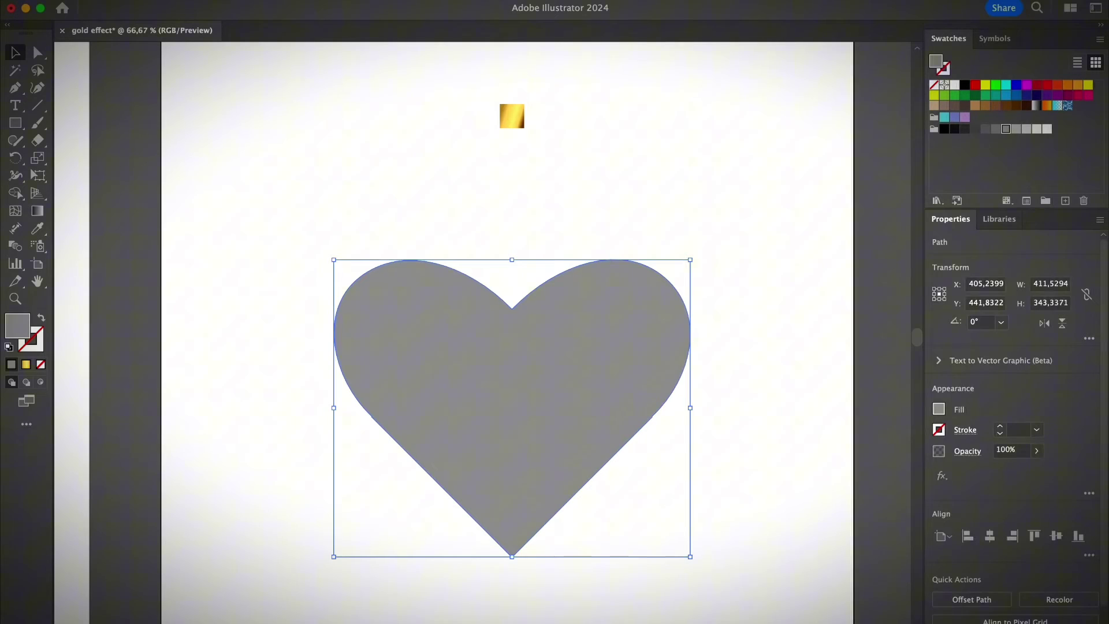
{"action": "key", "text": "super+shift+a"}
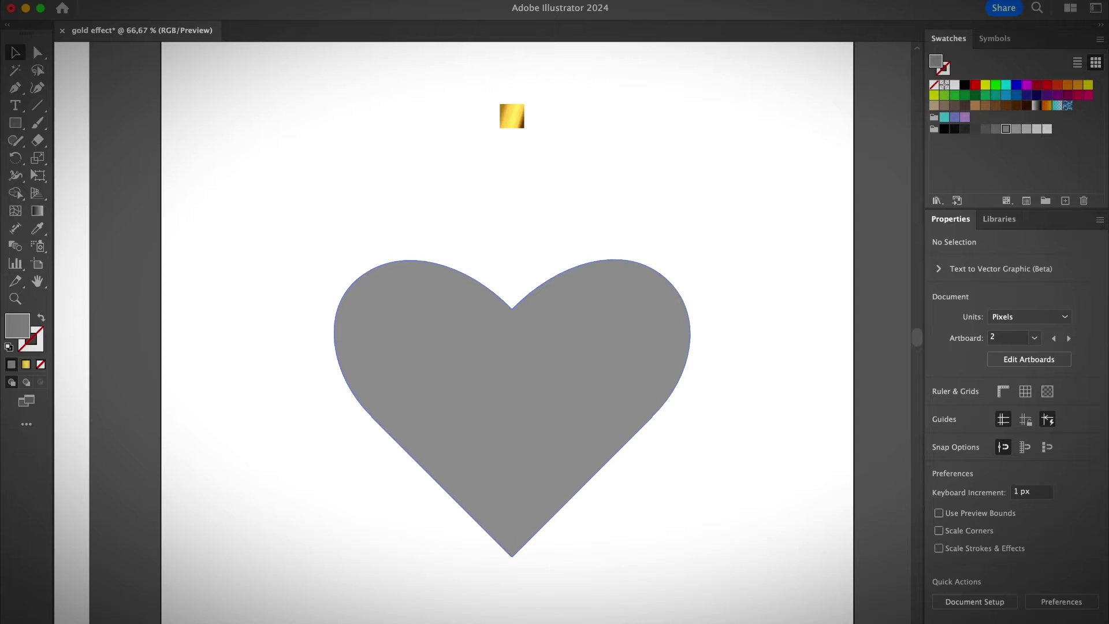
{"action": "left_click", "coordinate": [512, 399]}
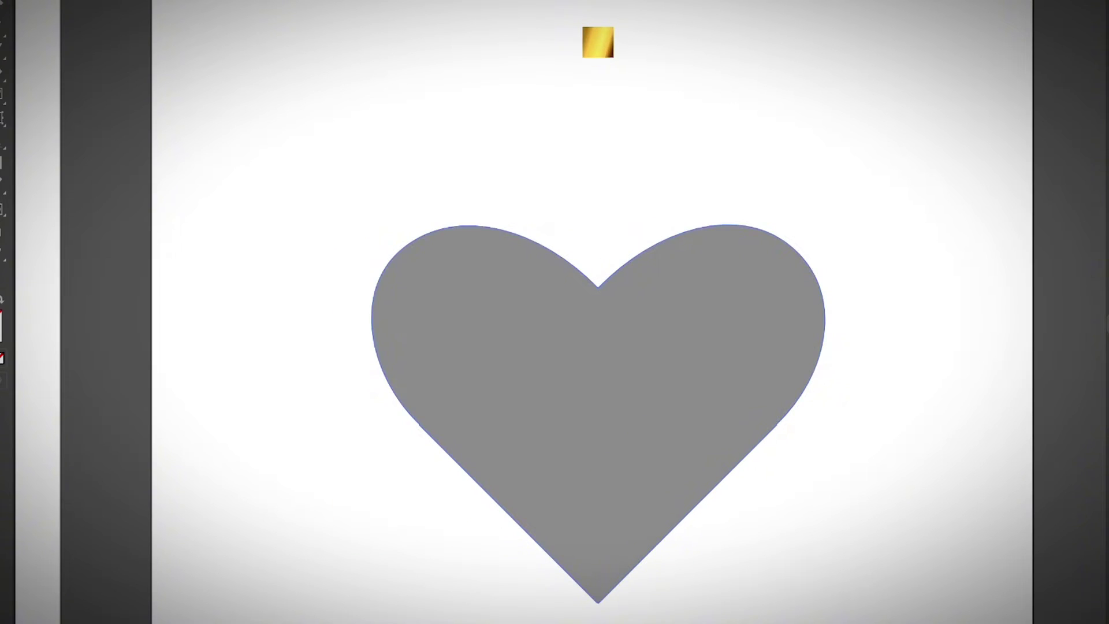
{"action": "left_click", "coordinate": [598, 393]}
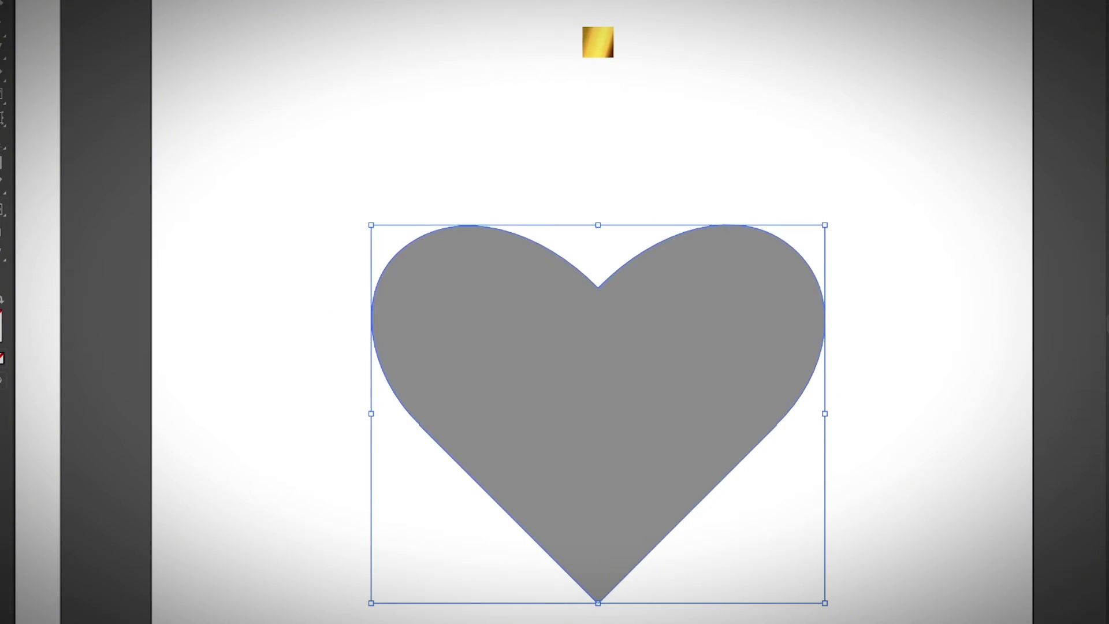
{"action": "key", "text": "a"}
{"action": "left_click", "coordinate": [598, 41]}
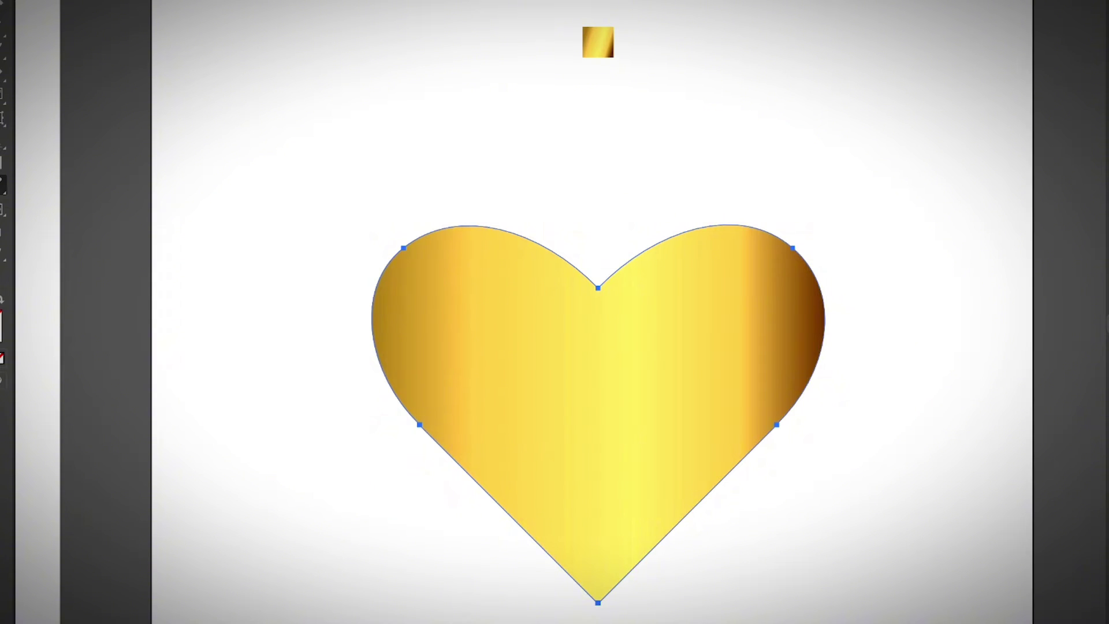
{"action": "key", "text": "v"}
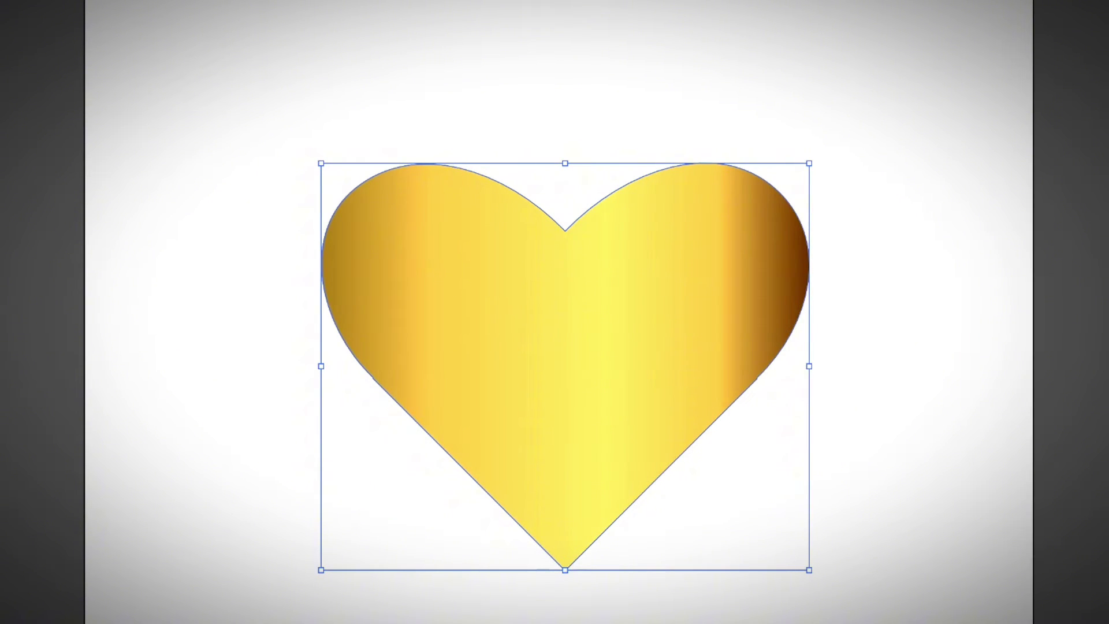
- Move the heart's light yellow stop to the middle and add a stop at about 70% in golden brown sampled from the heart
{"action": "key", "text": "g"}
{"action": "left_click_drag", "start_coordinate": [604, 366], "coordinate": [559, 366]}
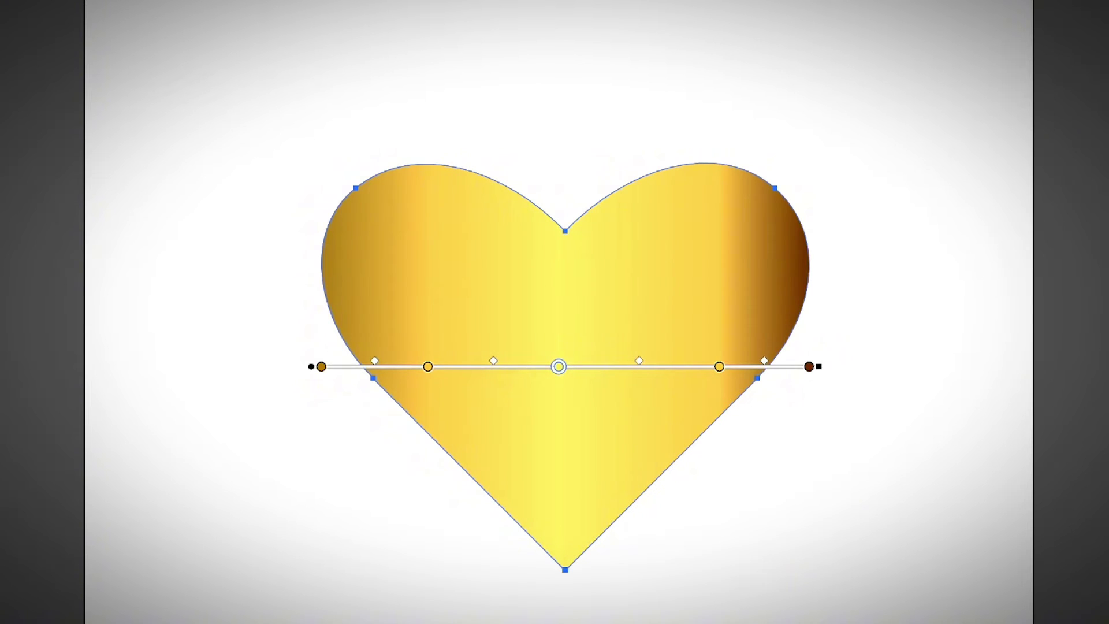
{"action": "left_click", "coordinate": [661, 367]}
{"action": "double_click", "coordinate": [660, 366]}
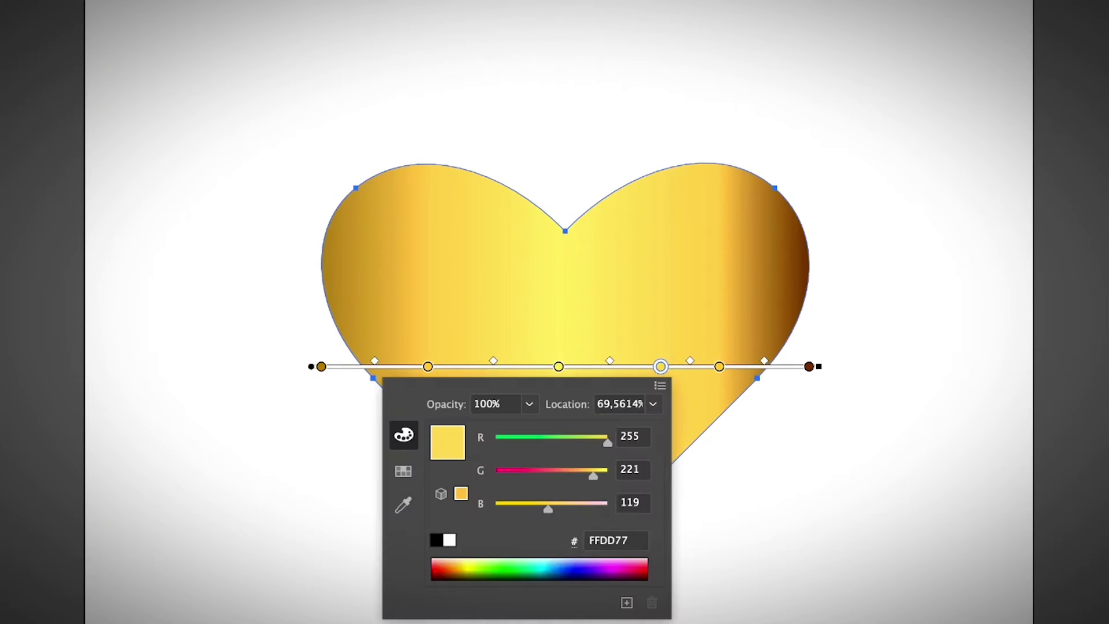
{"action": "mouse_move", "coordinate": [593, 476]}
{"action": "left_mouse_down"}
{"action": "mouse_move", "coordinate": [575, 476]}
{"action": "mouse_move", "coordinate": [594, 476]}
{"action": "left_mouse_up"}
{"action": "left_click_drag", "start_coordinate": [549, 509], "coordinate": [532, 509]}
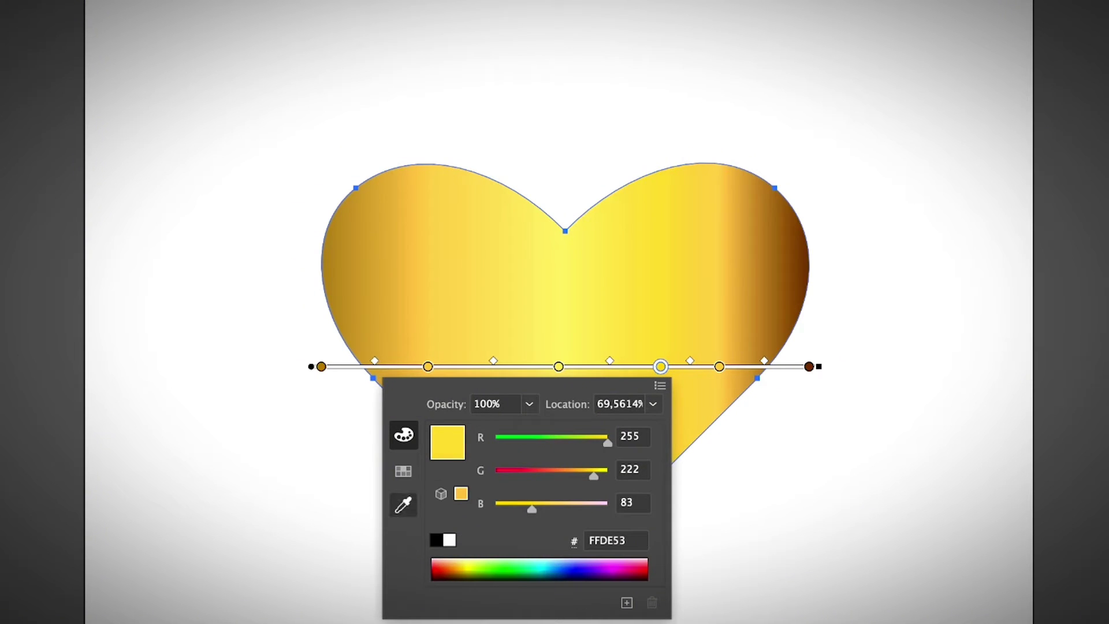
{"action": "left_click", "coordinate": [404, 505]}
{"action": "left_click", "coordinate": [789, 277]}
{"action": "left_click", "coordinate": [381, 278]}
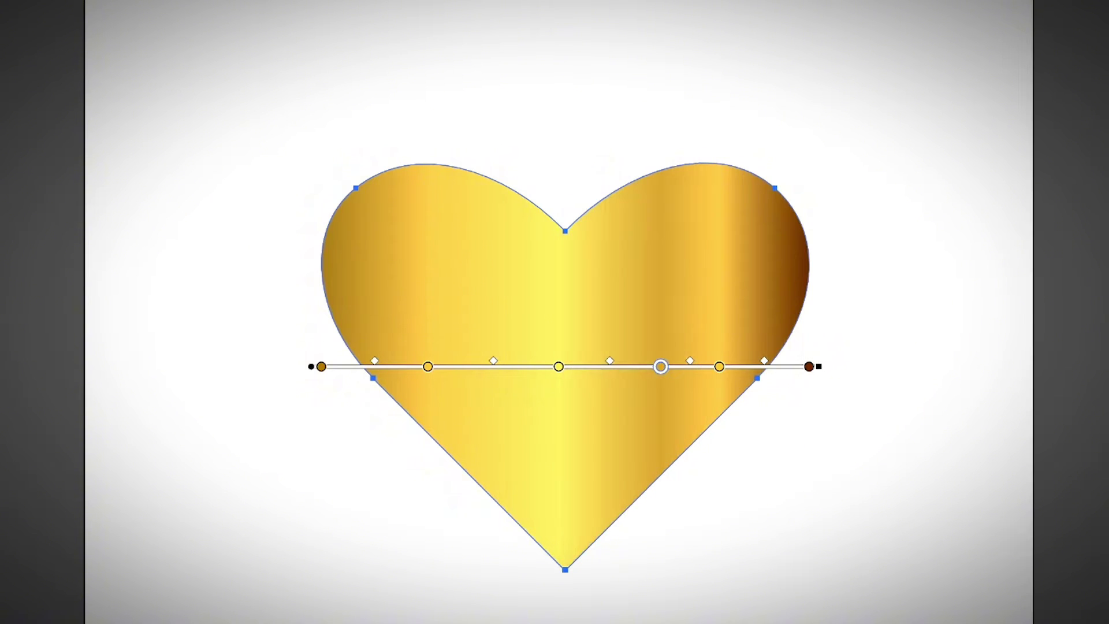
- Move the heart's first two gradient stops inward toward the middle and tilt the gradient slightly clockwise
{"action": "left_click_drag", "start_coordinate": [428, 366], "coordinate": [479, 366]}
{"action": "left_click_drag", "start_coordinate": [322, 366], "coordinate": [356, 366]}
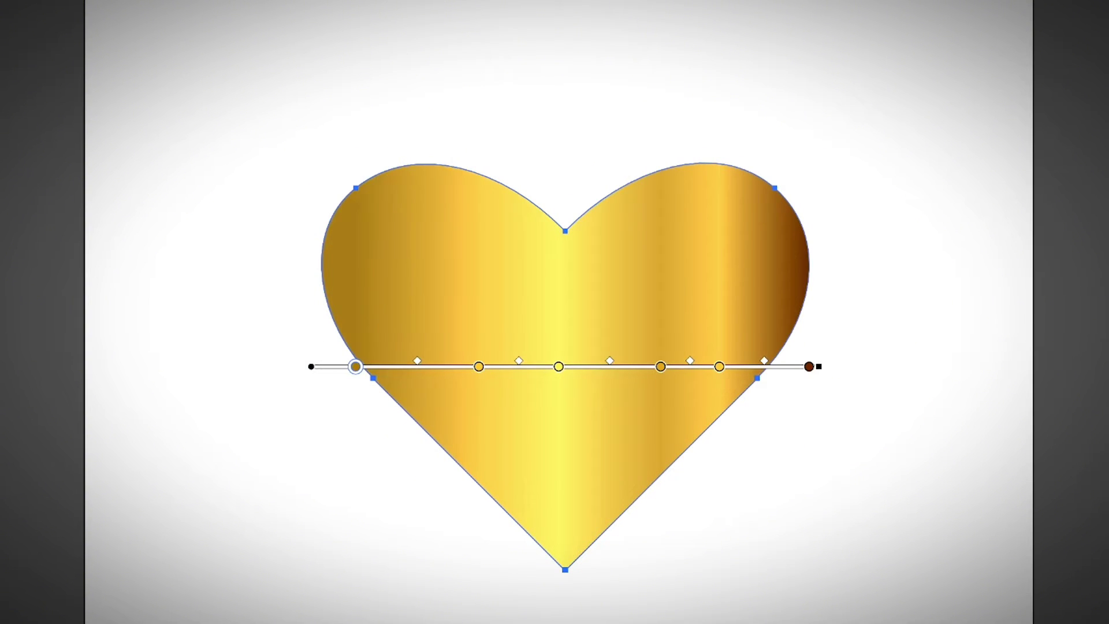
{"action": "mouse_move", "coordinate": [819, 367]}
{"action": "left_mouse_down"}
{"action": "mouse_move", "coordinate": [799, 497]}
{"action": "mouse_move", "coordinate": [812, 290]}
{"action": "mouse_move", "coordinate": [797, 242]}
{"action": "mouse_move", "coordinate": [813, 438]}
{"action": "mouse_move", "coordinate": [805, 487]}
{"action": "mouse_move", "coordinate": [808, 265]}
{"action": "mouse_move", "coordinate": [817, 349]}
{"action": "mouse_move", "coordinate": [809, 465]}
{"action": "mouse_move", "coordinate": [822, 404]}
{"action": "left_mouse_up"}
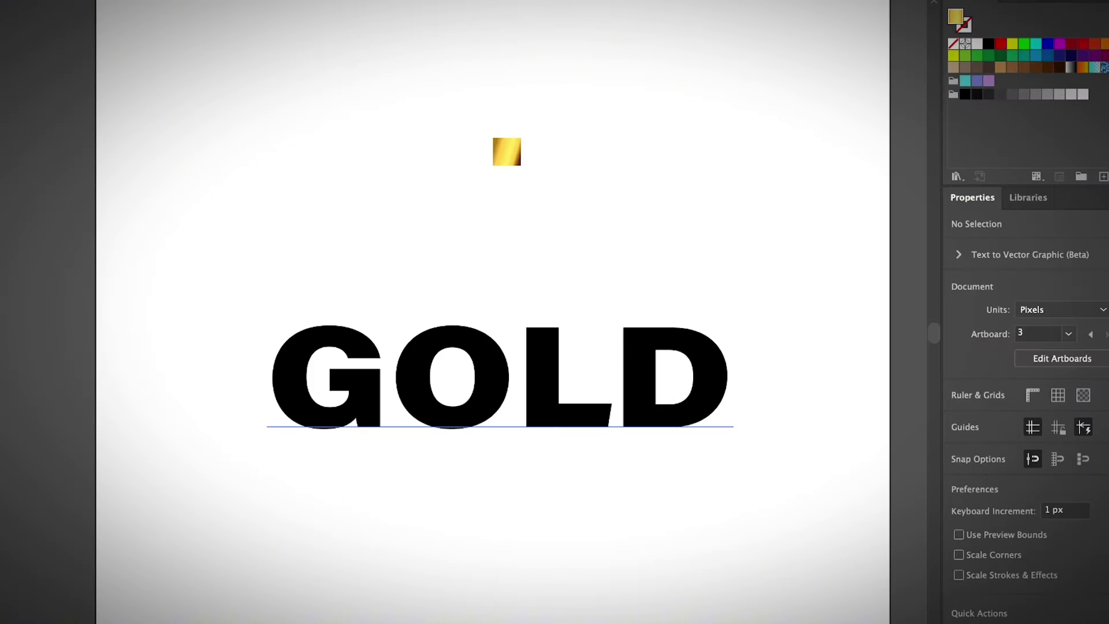
- Try to fill the live GOLD text directly with the gold gradient
{"action": "left_click", "coordinate": [499, 382]}
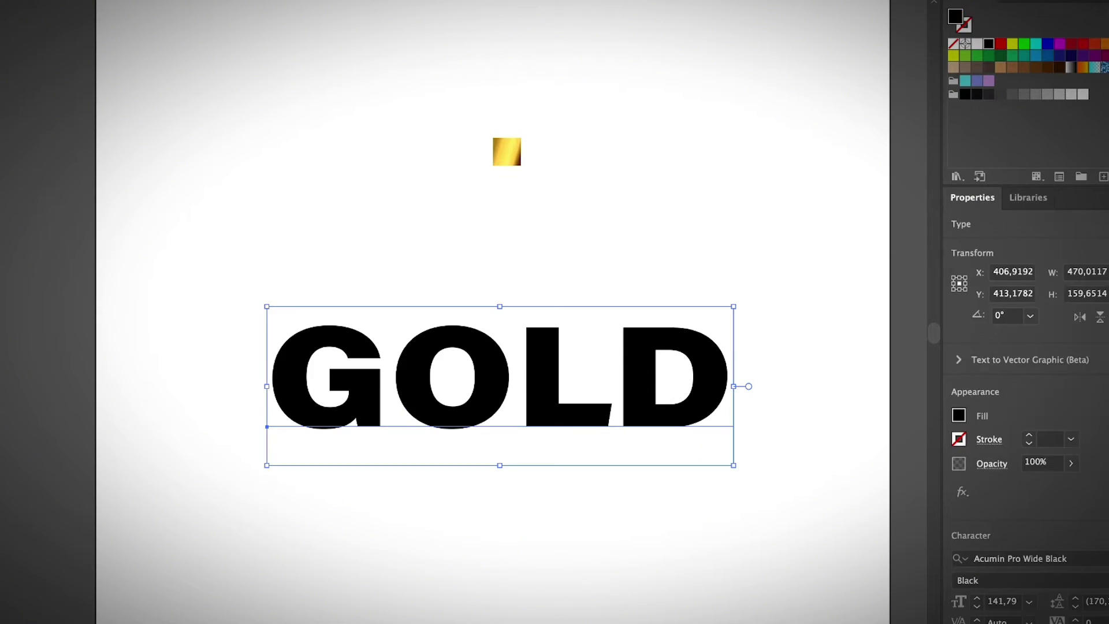
{"action": "left_click", "coordinate": [499, 491]}
{"action": "left_click", "coordinate": [500, 381]}
{"action": "left_click", "coordinate": [497, 382]}
{"action": "key", "text": "period"}
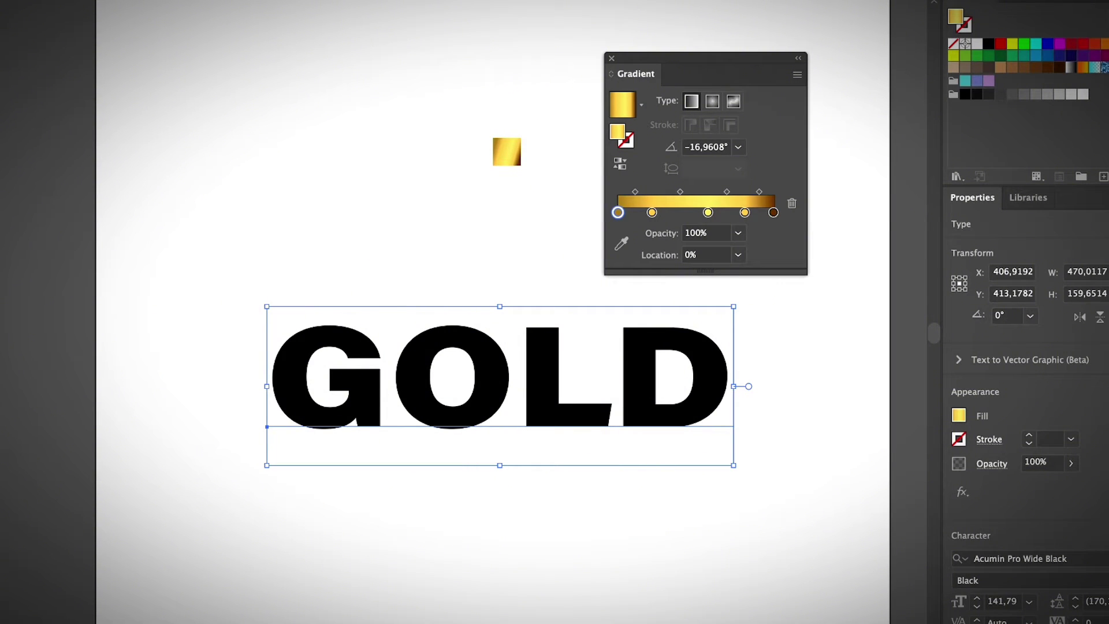
{"action": "key", "text": "i"}
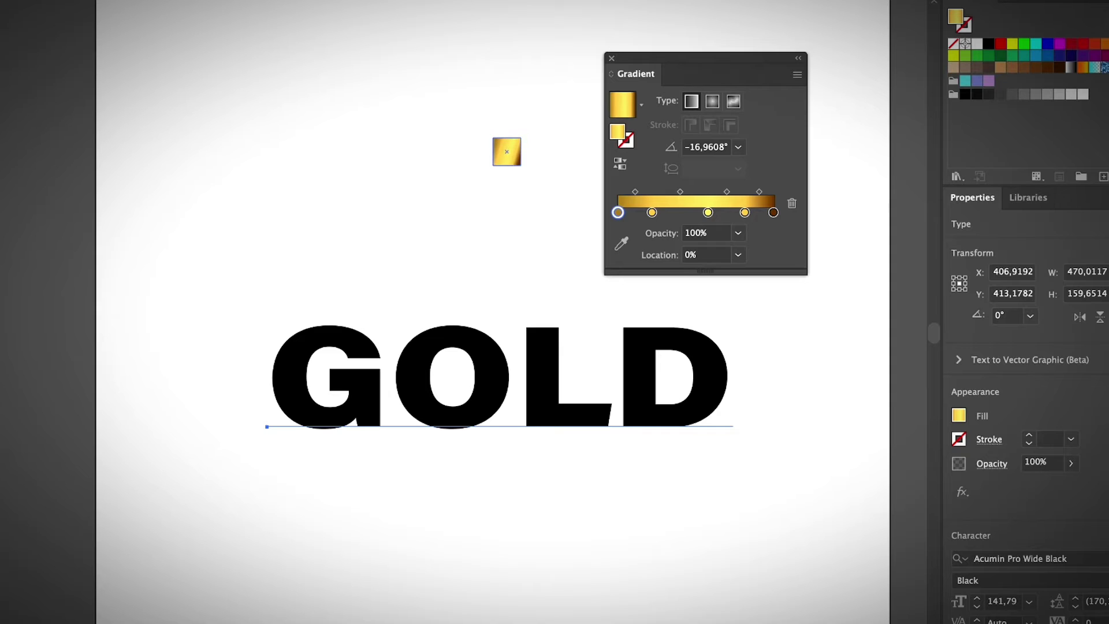
- Try converting the GOLD text to outlines and filling it with the small square's gradient, and undo both changes
{"action": "key", "text": "ctrl+shift+o"}
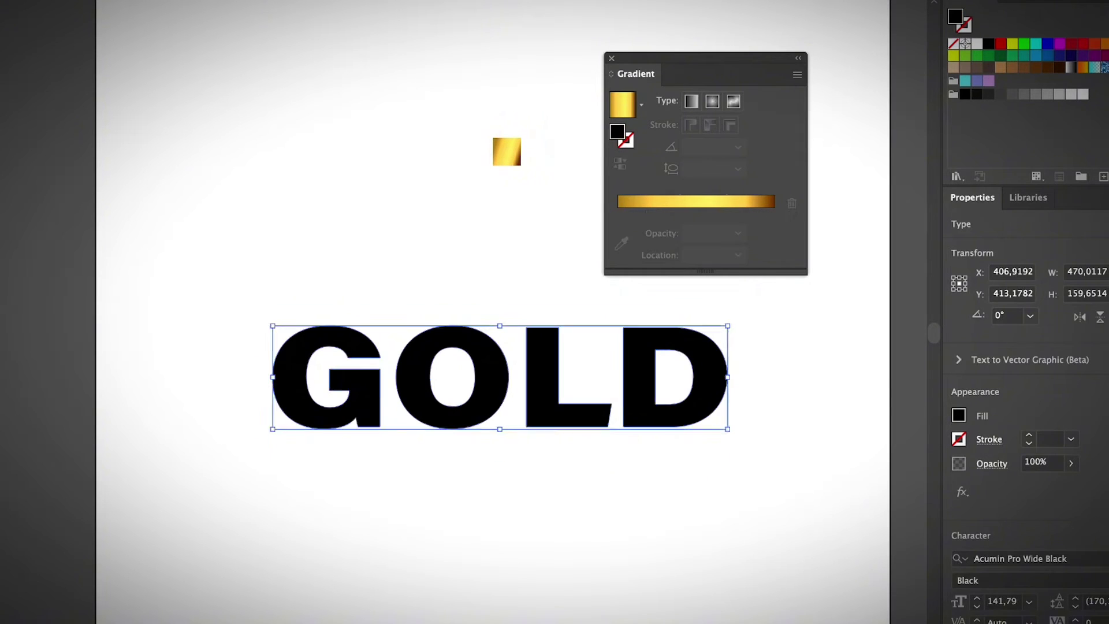
{"action": "left_click", "coordinate": [507, 151]}
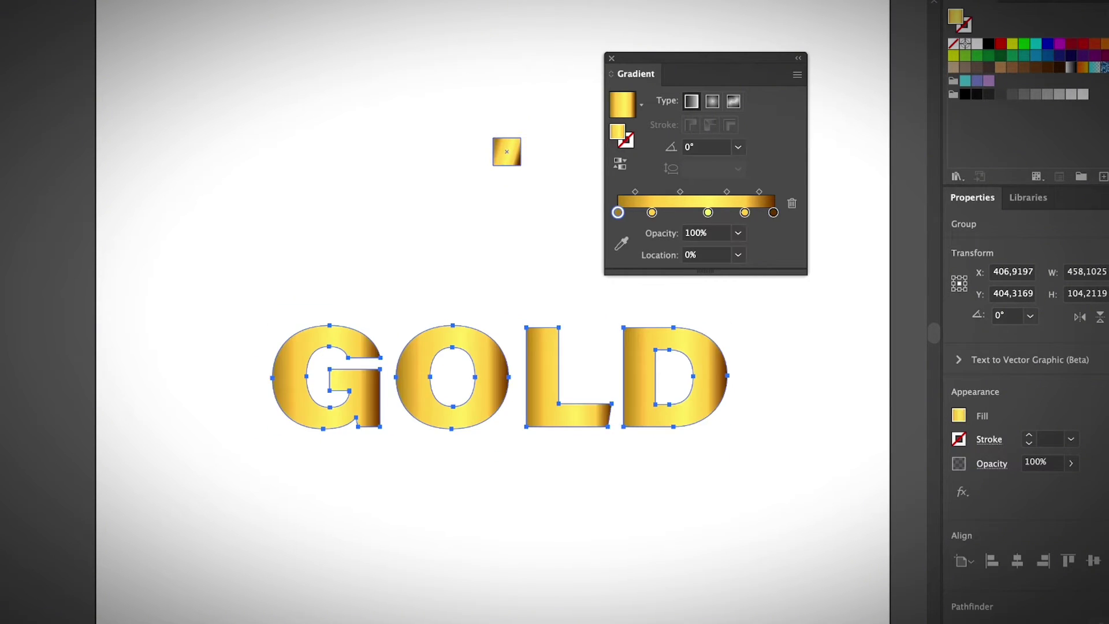
{"action": "key", "text": "ctrl+z"}
{"action": "key", "text": "ctrl+z"}
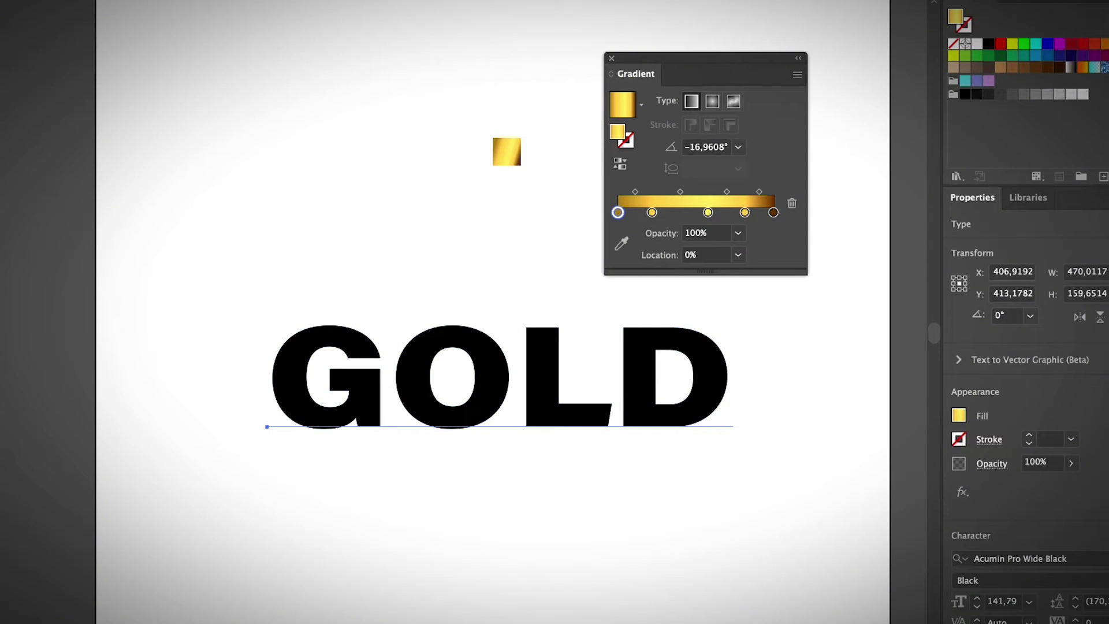
- Add a new fill to the GOLD text's appearance and give it the gold gradient sampled from the small square
{"action": "left_click", "coordinate": [309, 1]}
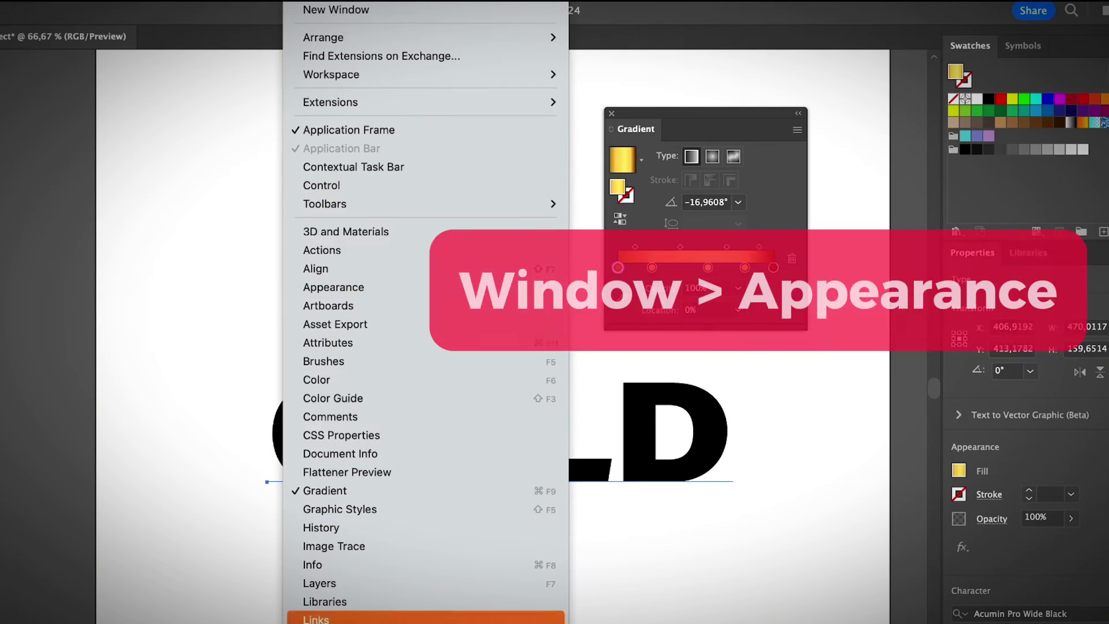
{"action": "left_click", "coordinate": [333, 287]}
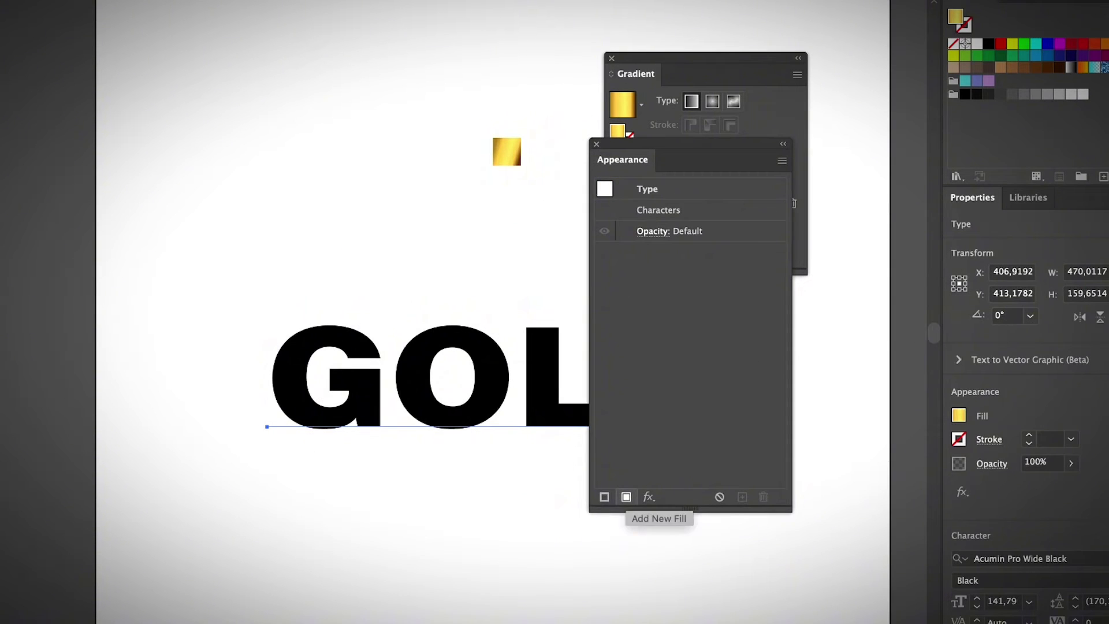
{"action": "left_click", "coordinate": [626, 497]}
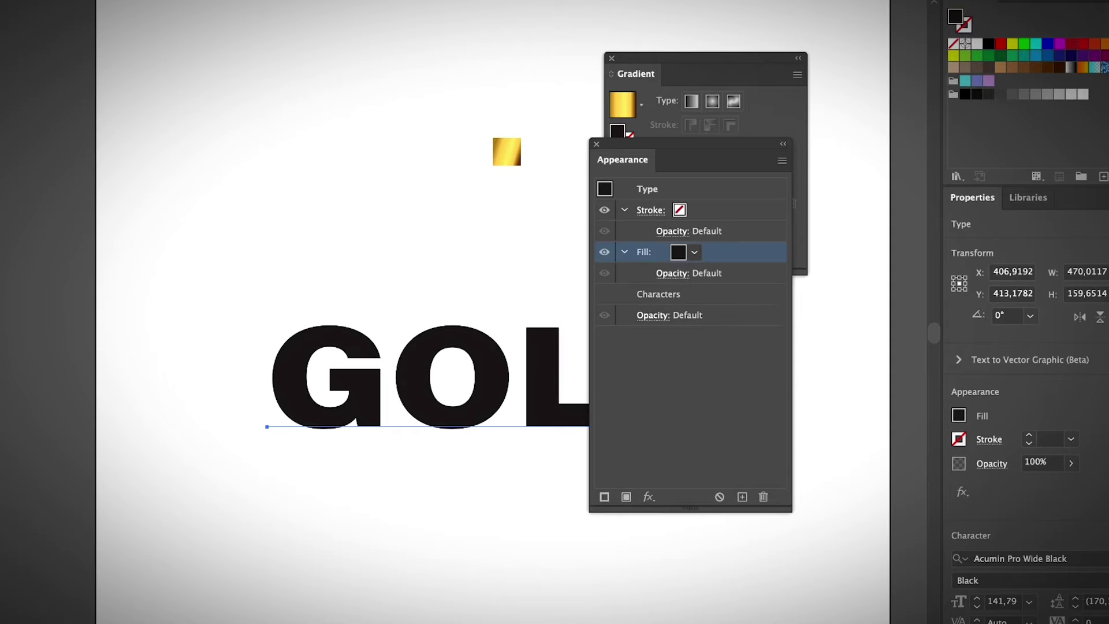
{"action": "left_click", "coordinate": [678, 252]}
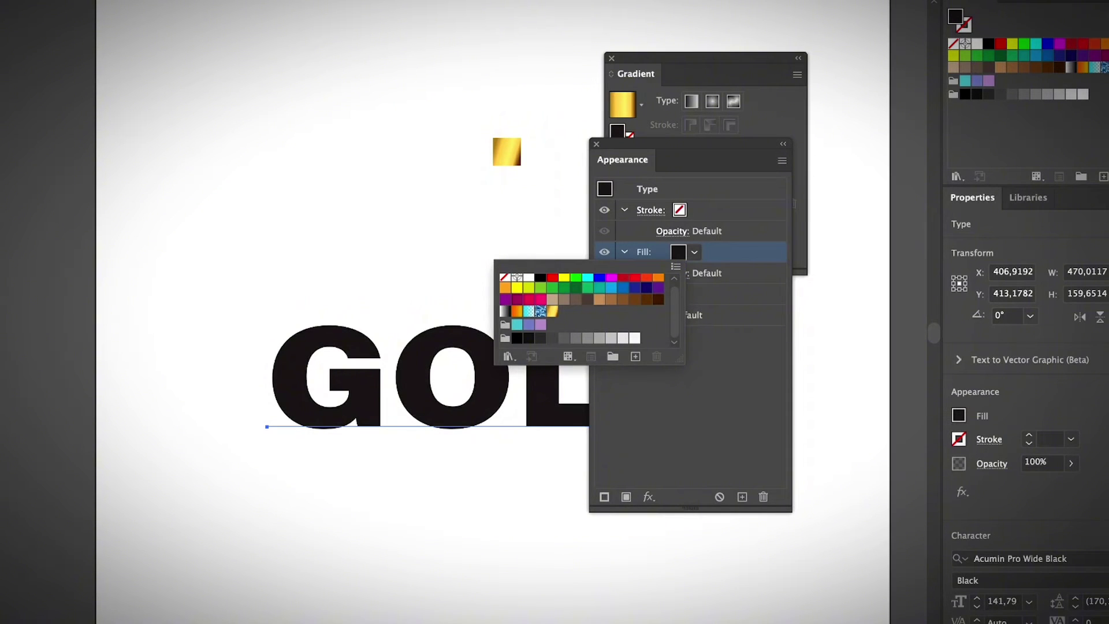
{"action": "key", "text": "i"}
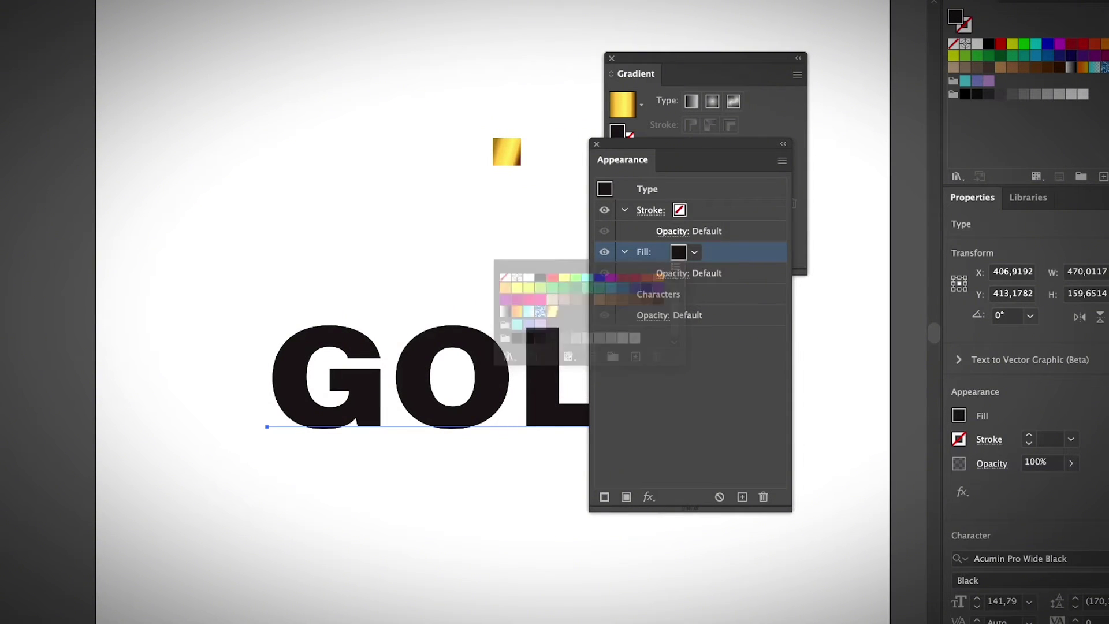
{"action": "left_click", "coordinate": [511, 155]}
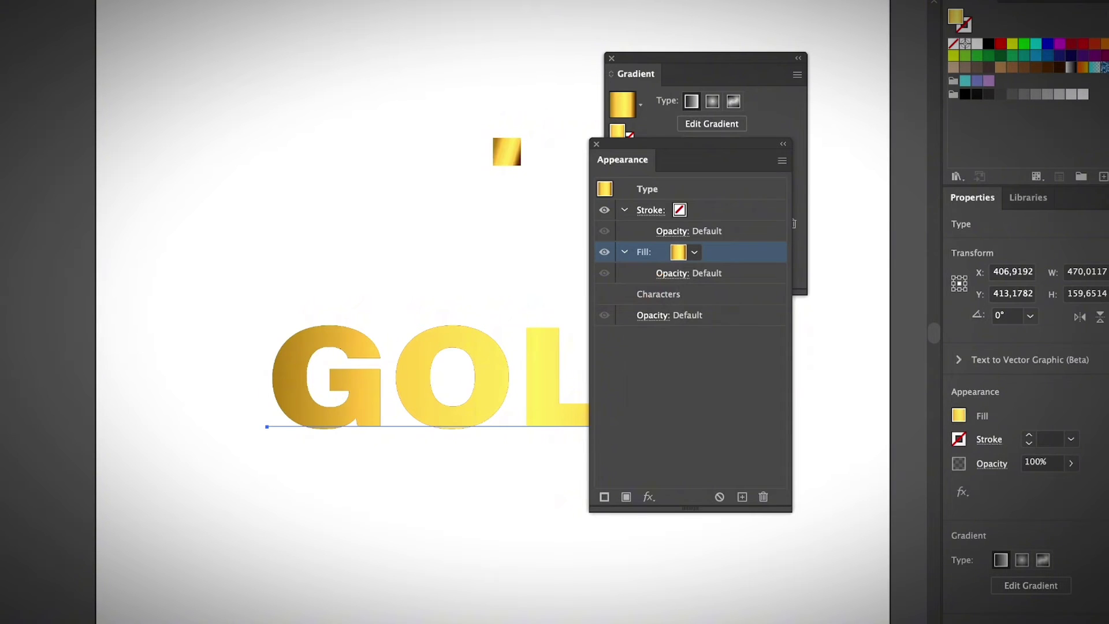
{"action": "left_click_drag", "start_coordinate": [690, 145], "coordinate": [855, 146]}
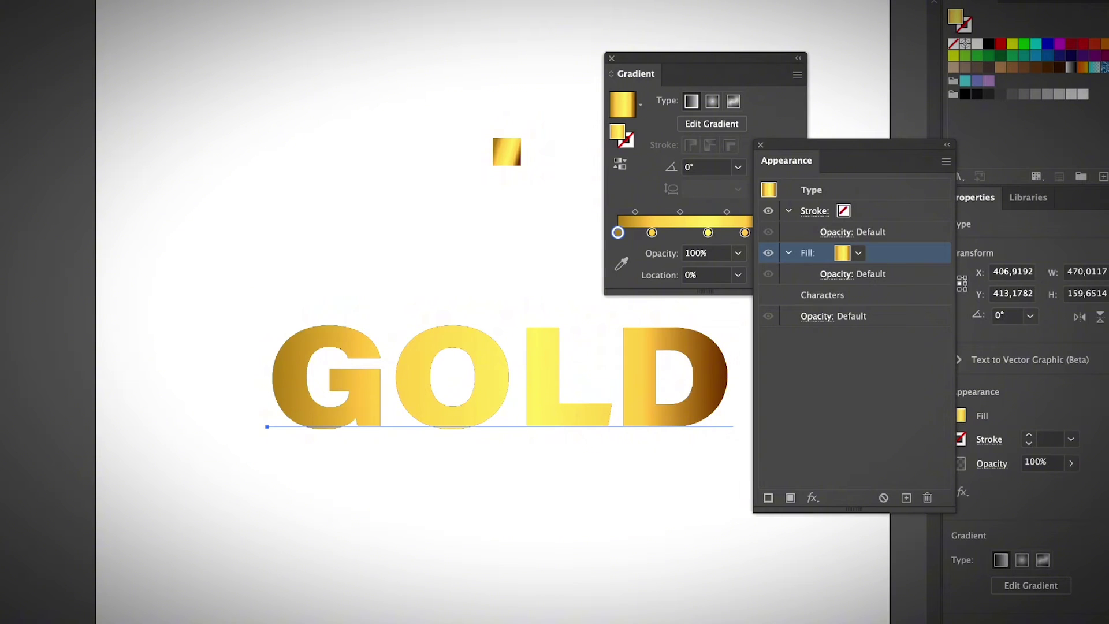
- Move the text gradient's light yellow stop to about 50% and its golden brown starting stop to about 6%
{"action": "key", "text": "g"}
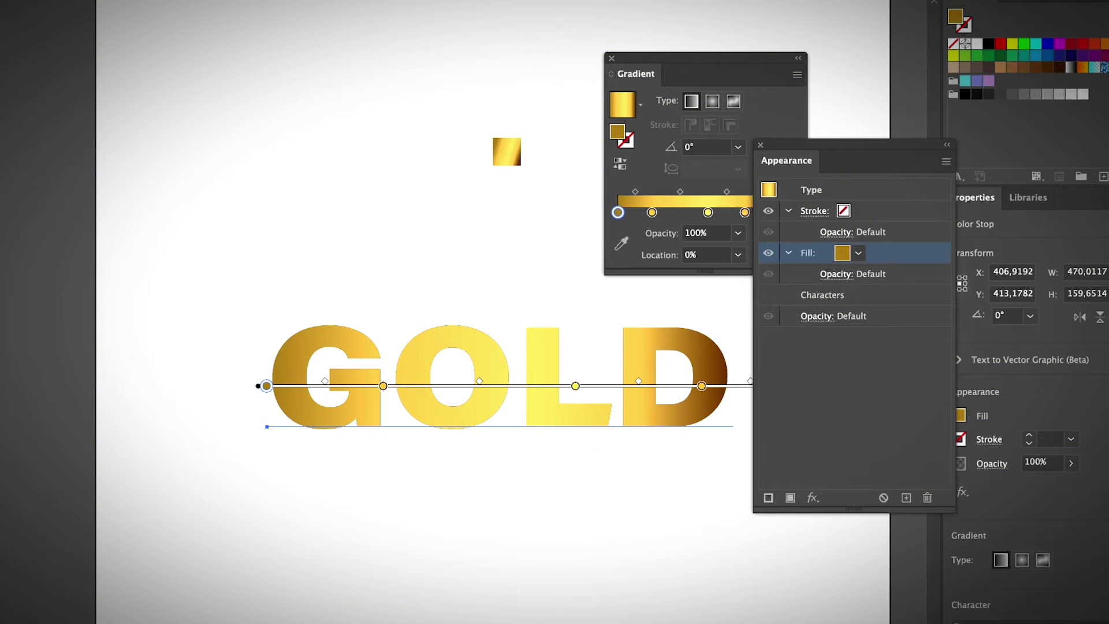
{"action": "left_click_drag", "start_coordinate": [576, 386], "coordinate": [532, 386]}
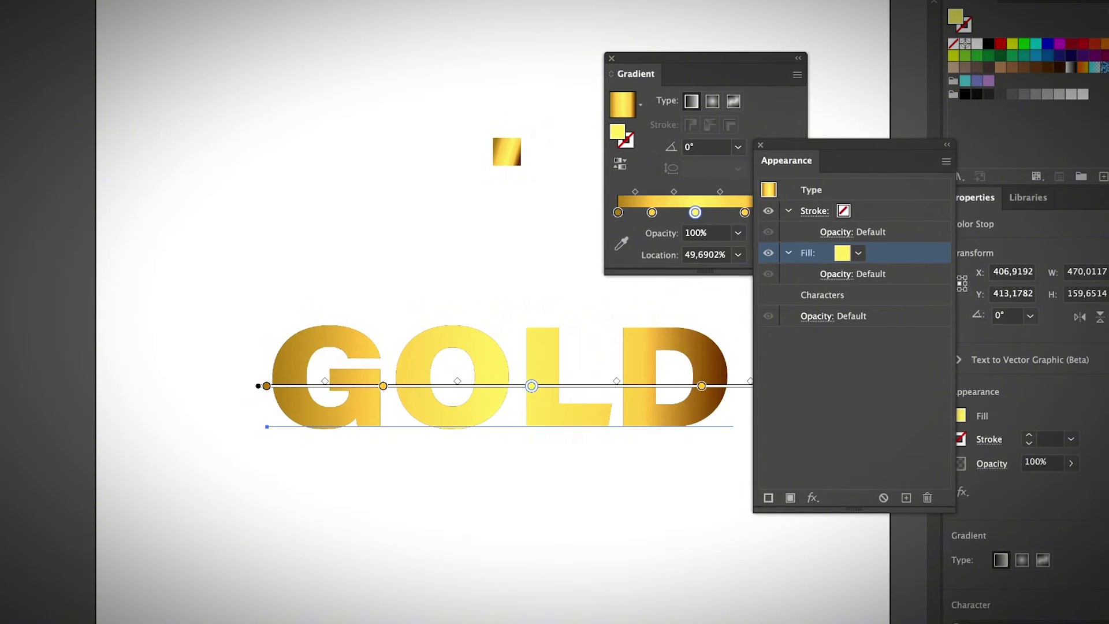
{"action": "left_click", "coordinate": [531, 386]}
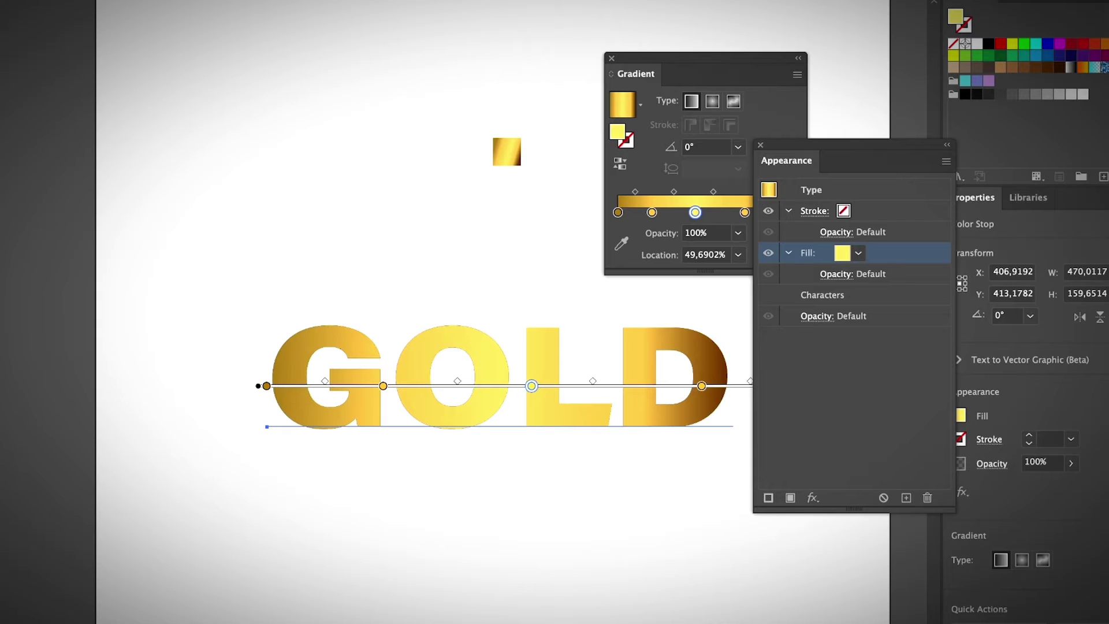
{"action": "left_click_drag", "start_coordinate": [267, 386], "coordinate": [299, 385]}
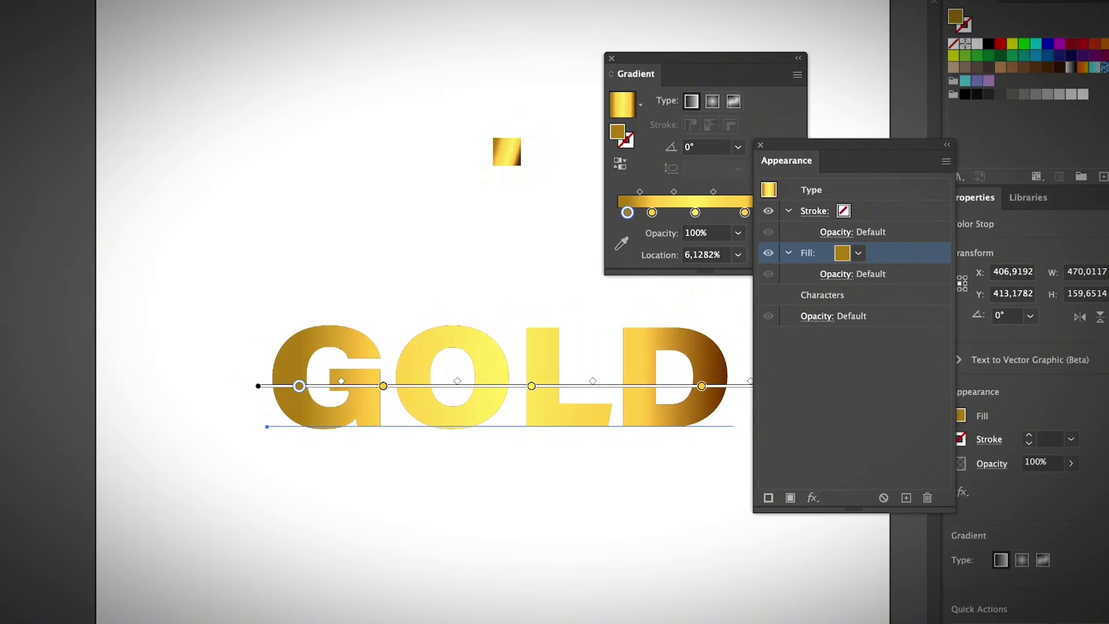
- Try moving the text gradient's dark brown end stop to about 89% and shifting the gradient's start point outward
{"action": "left_click_drag", "start_coordinate": [854, 145], "coordinate": [924, 150]}
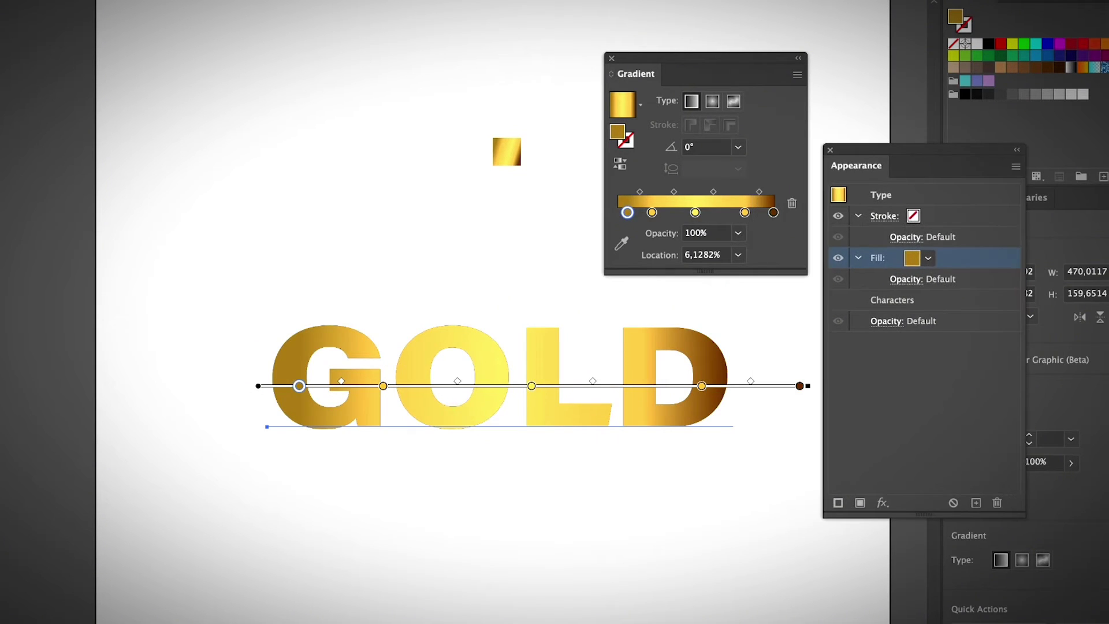
{"action": "left_click_drag", "start_coordinate": [800, 386], "coordinate": [740, 386]}
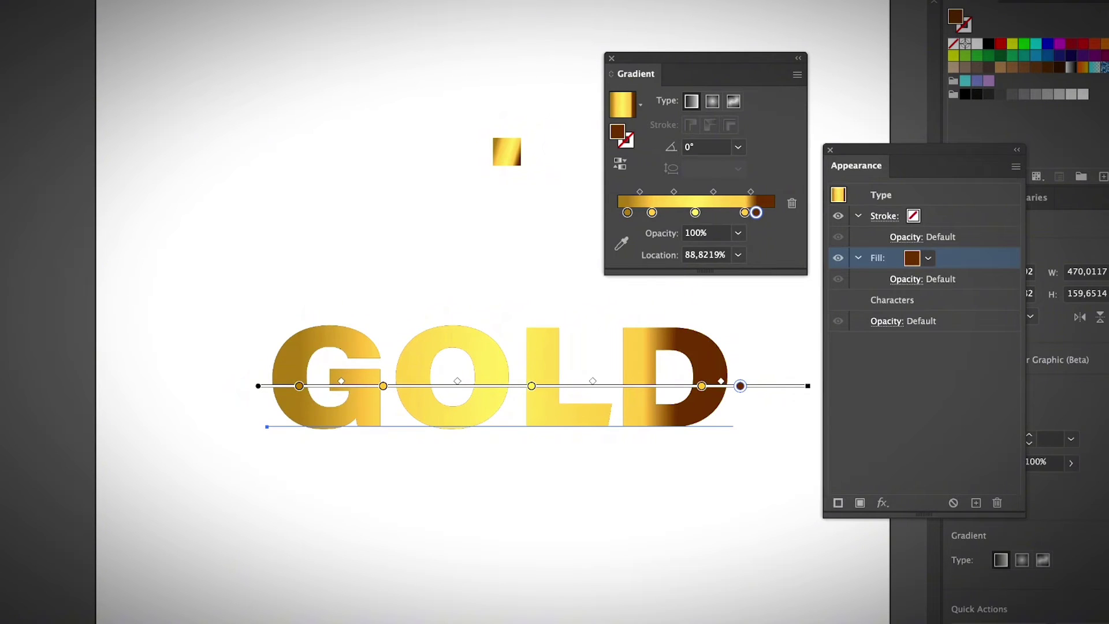
{"action": "left_click_drag", "start_coordinate": [259, 386], "coordinate": [199, 393]}
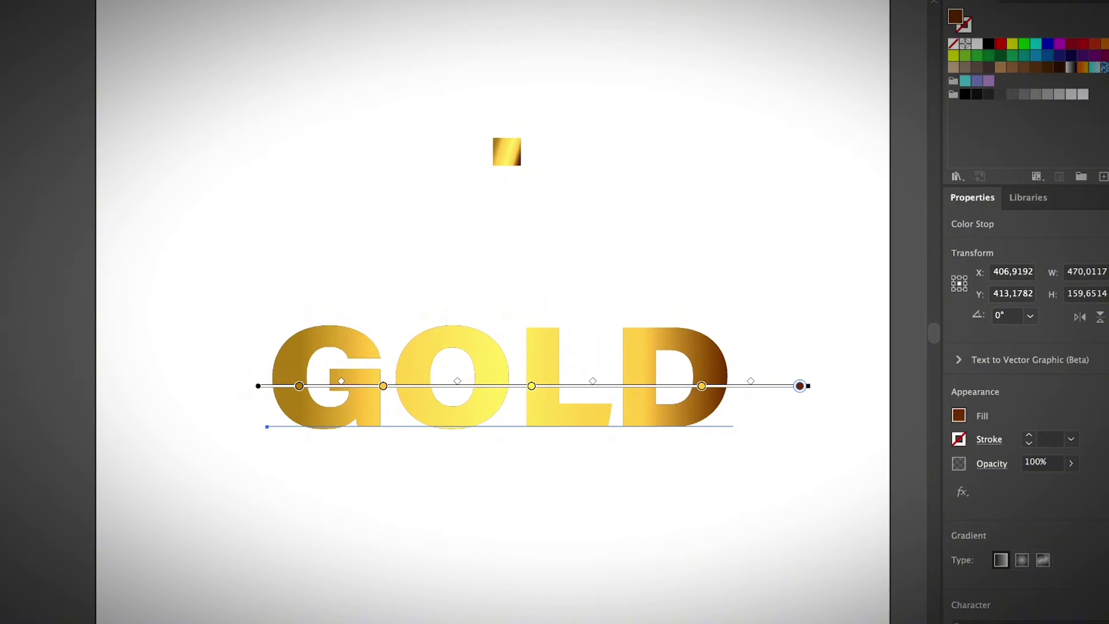
- Deselect the gradient-filled GOLD text and open the 3D and Materials settings at the materials library
{"action": "scroll", "coordinate": [512, 312], "scroll_direction": "left", "scroll_amount": 5}
{"action": "scroll", "coordinate": [512, 312], "scroll_direction": "right", "scroll_amount": 3}
{"action": "scroll", "coordinate": [491, 312], "scroll_direction": "right", "scroll_amount": 3}
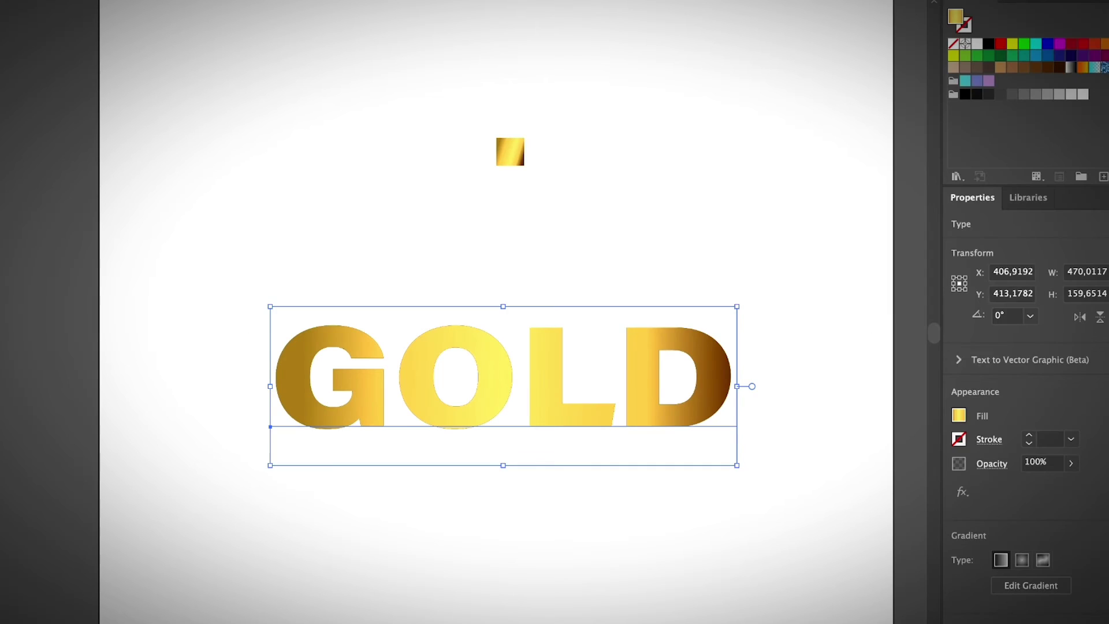
{"action": "key", "text": "ctrl+shift+a"}
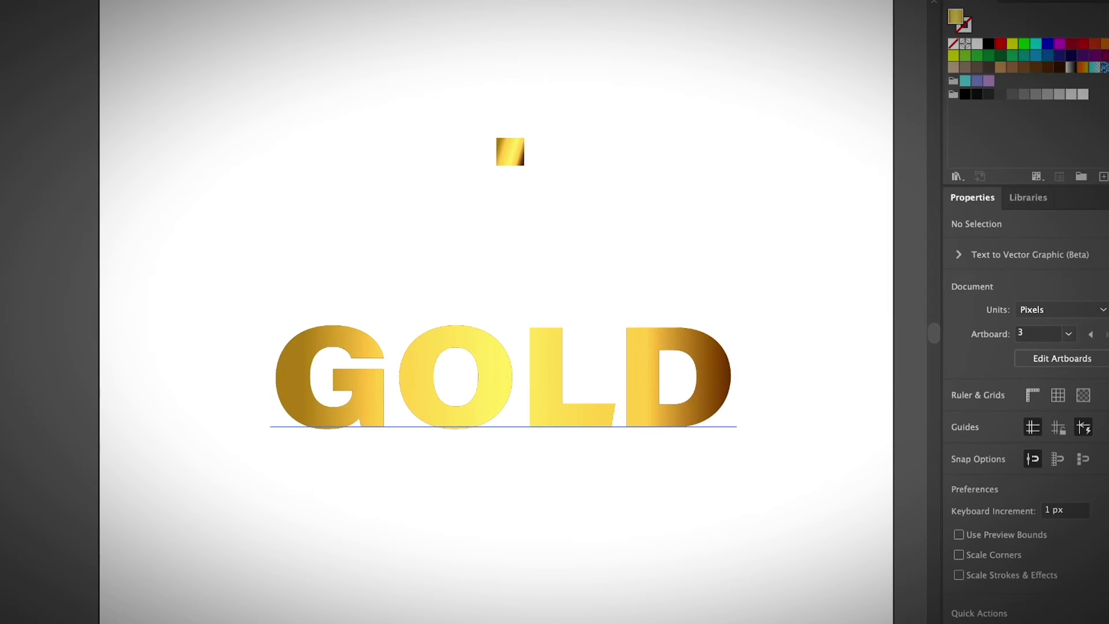
{"action": "left_click", "coordinate": [498, 379]}
{"action": "key", "text": "super+shift+a"}
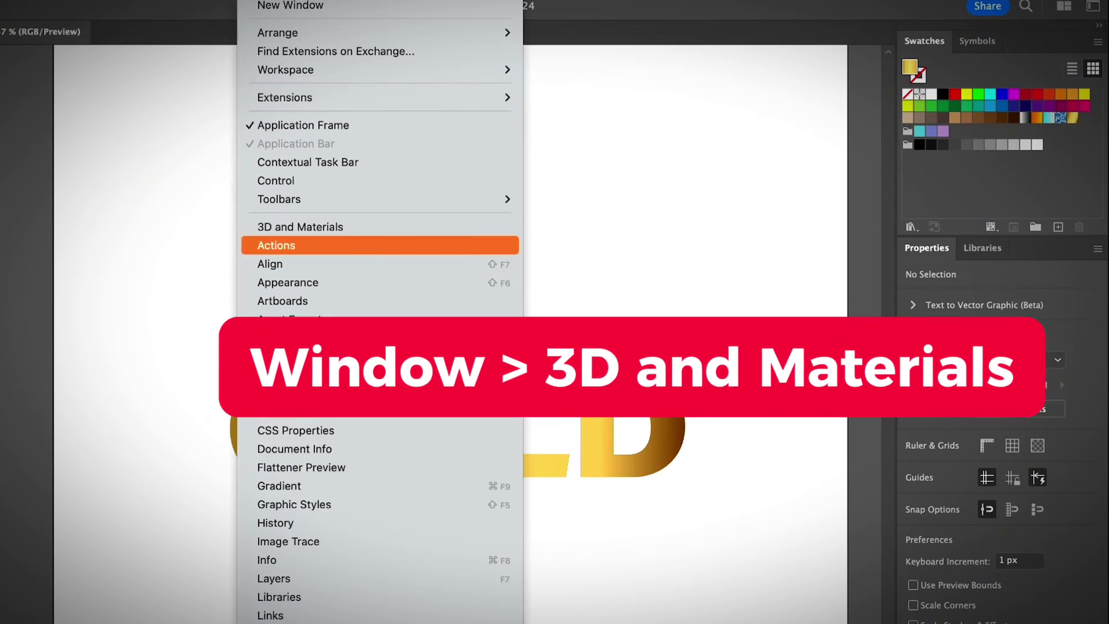
{"action": "left_click", "coordinate": [297, 223]}
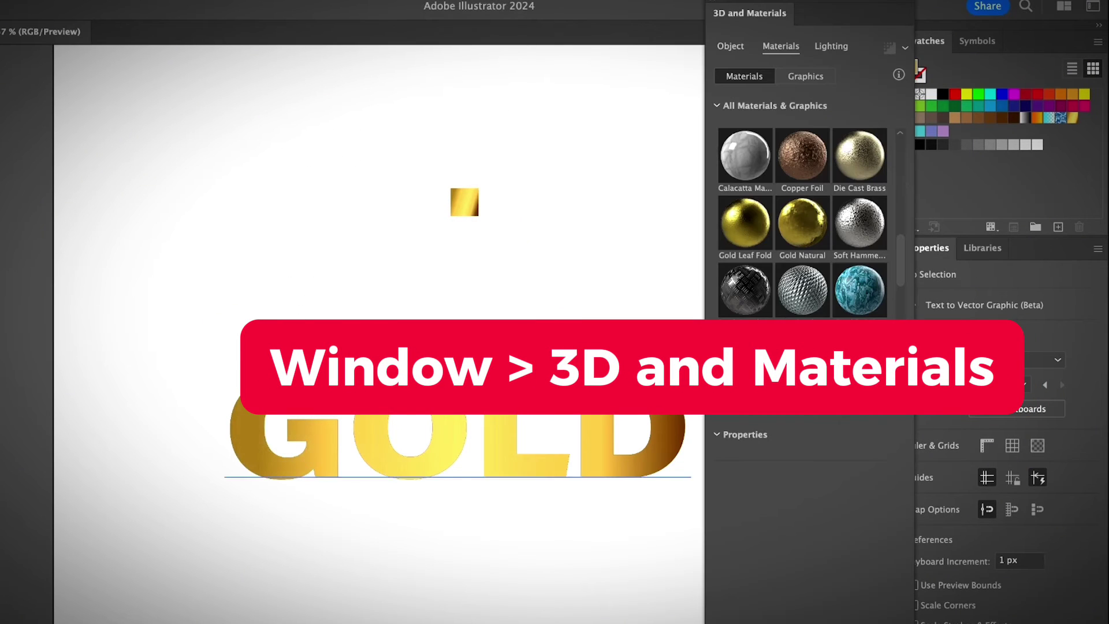
{"action": "left_click", "coordinate": [731, 46]}
{"action": "left_click", "coordinate": [781, 46]}
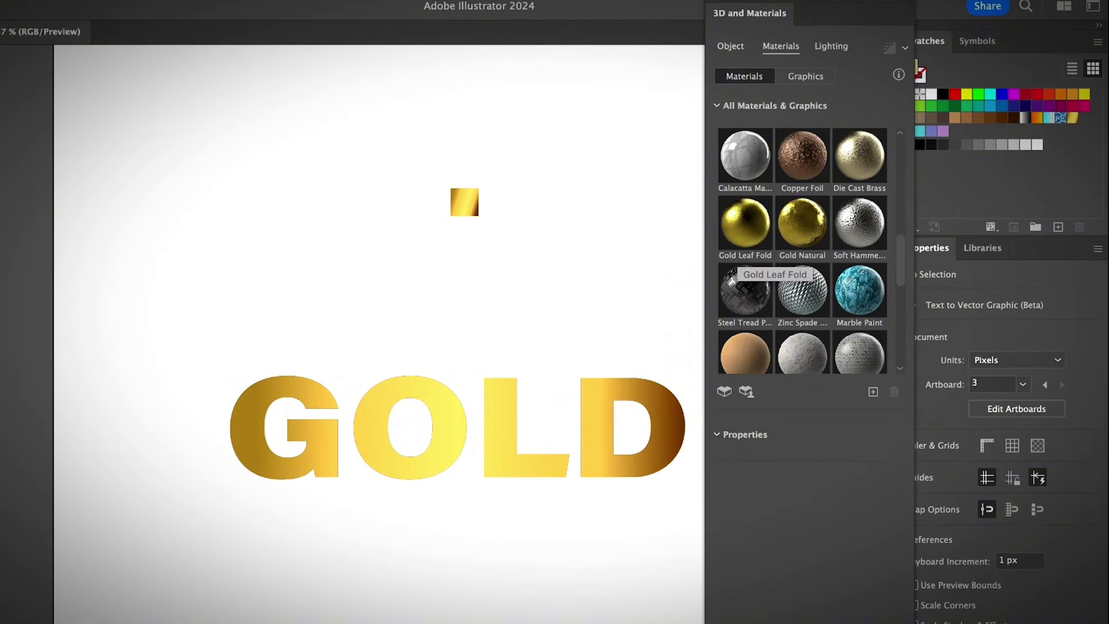
- Apply the Gold Leaf Fold material to the GOLD text
{"action": "left_click", "coordinate": [744, 233]}
{"action": "left_click", "coordinate": [598, 427]}
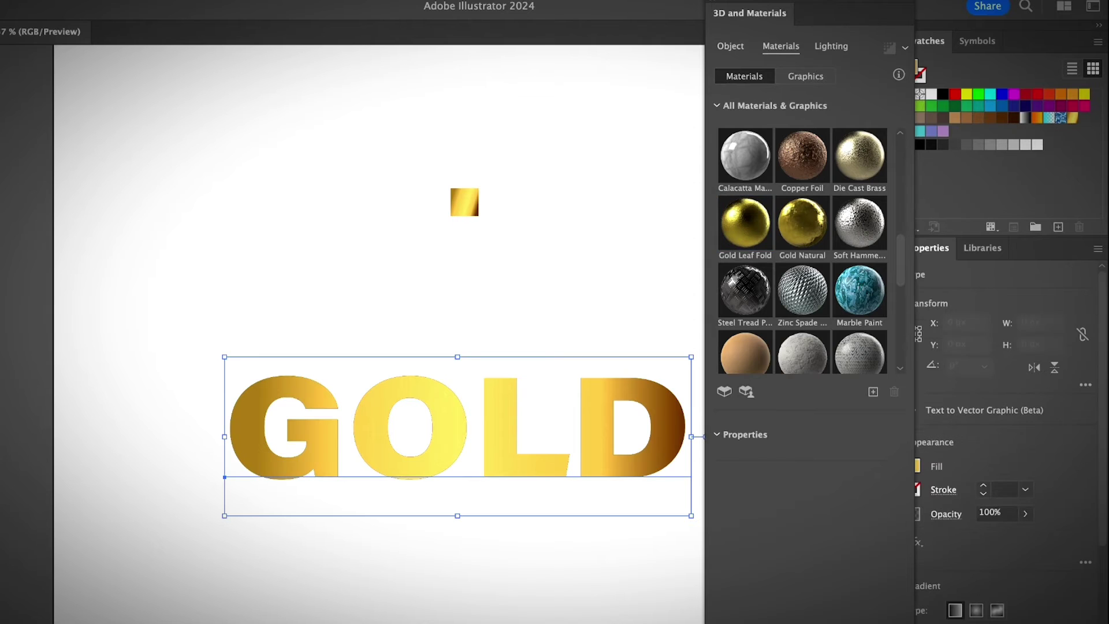
{"action": "left_click", "coordinate": [745, 225]}
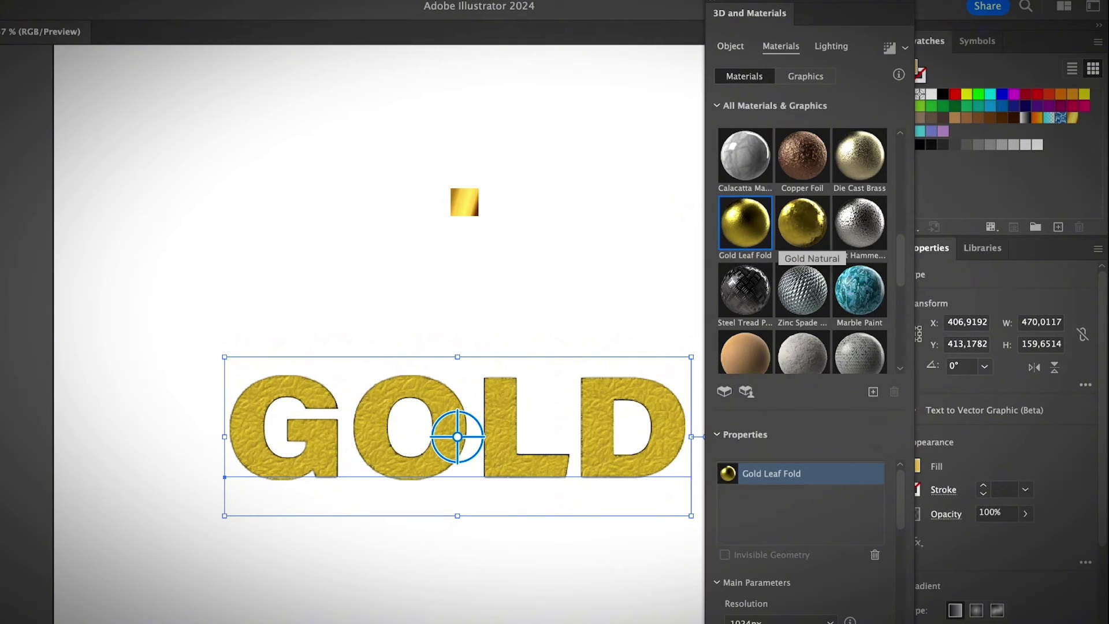
{"action": "left_click", "coordinate": [803, 224]}
{"action": "left_click", "coordinate": [746, 224]}
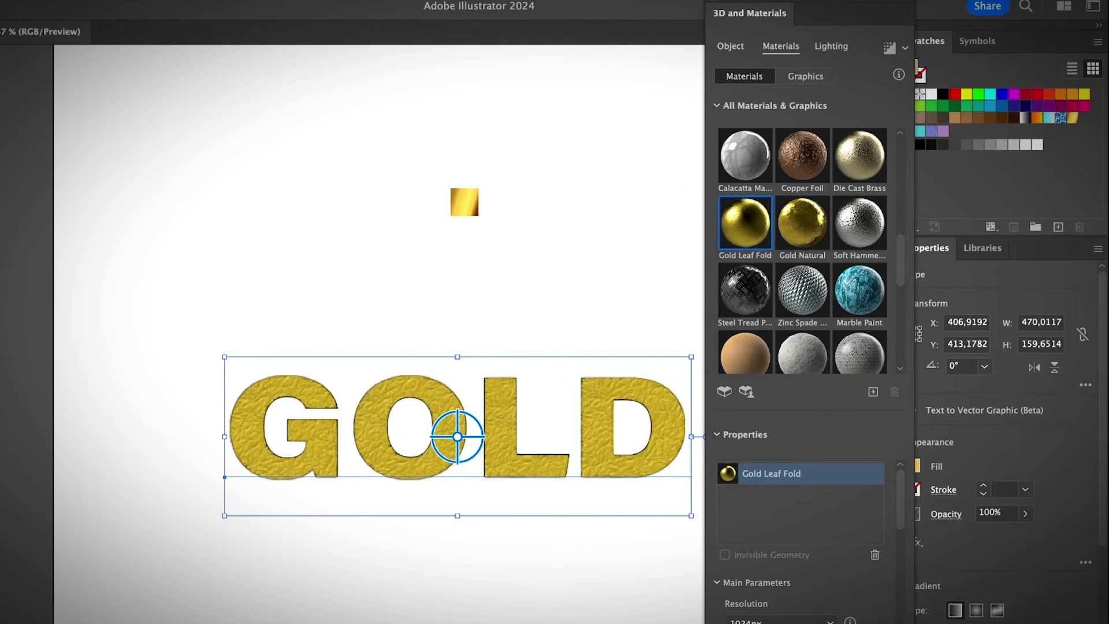
- Inflate the GOLD text into a 3D volume and fine-tune its Gold Leaf Fold material parameters
{"action": "left_click", "coordinate": [731, 46]}
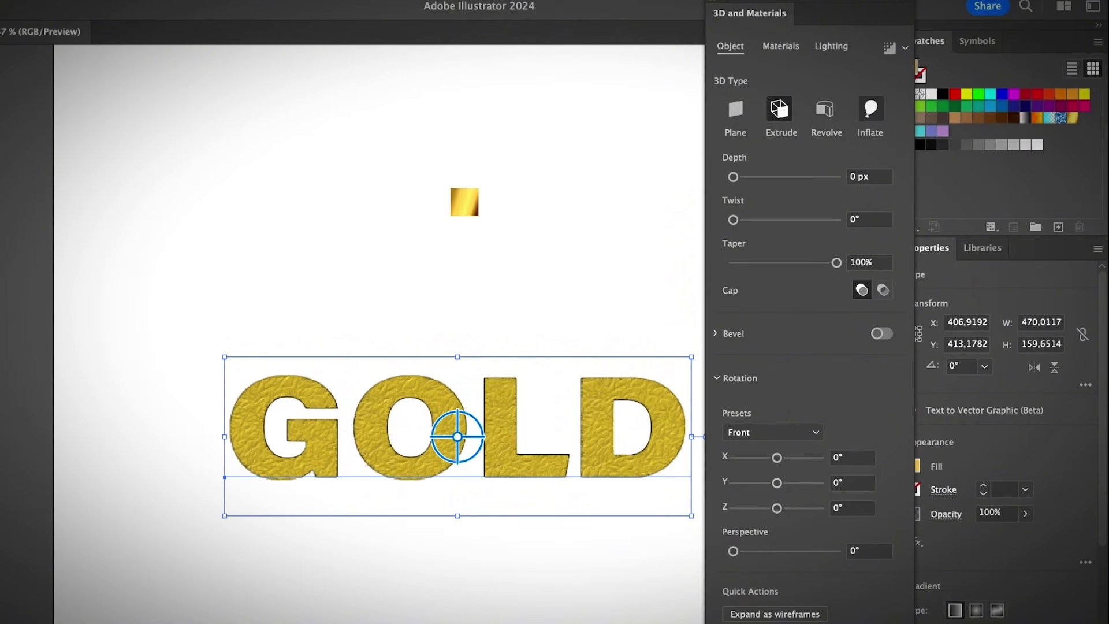
{"action": "left_click", "coordinate": [871, 109]}
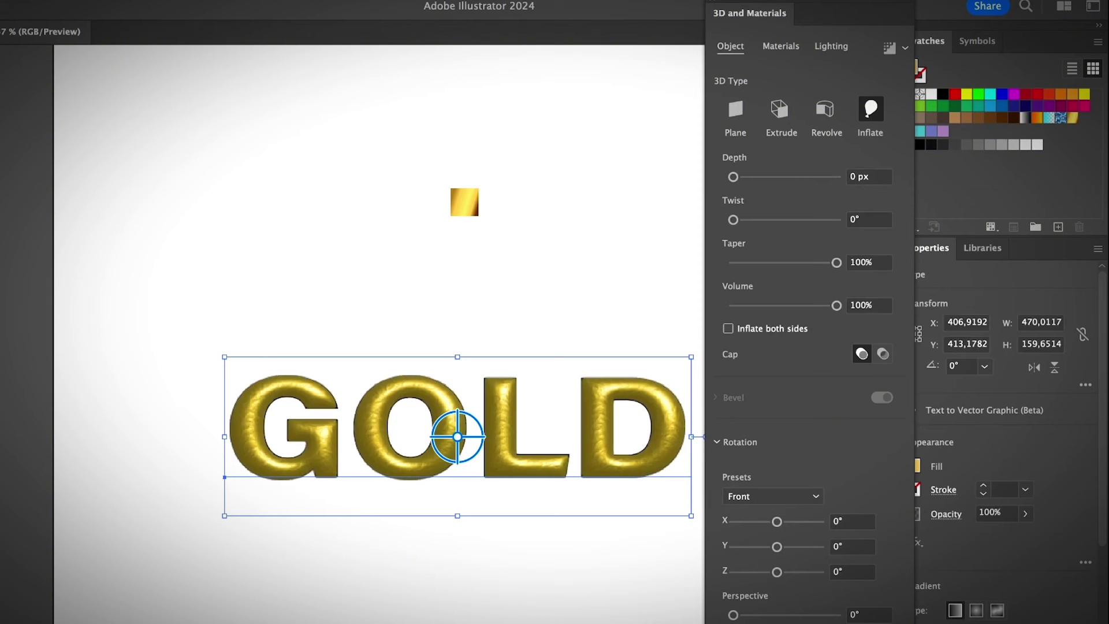
{"action": "left_click", "coordinate": [781, 47]}
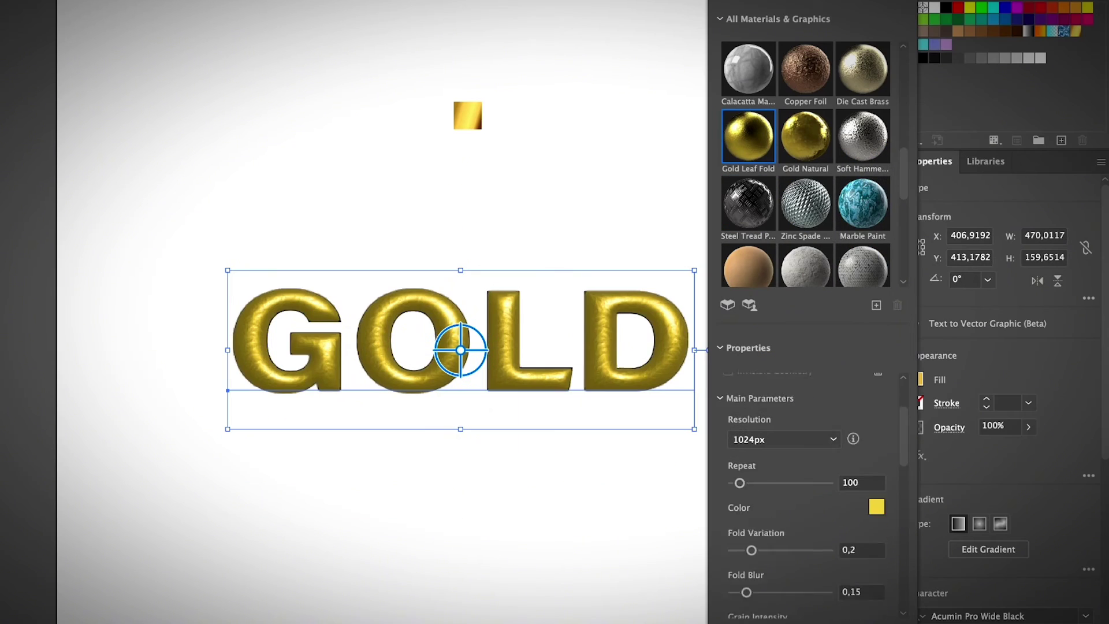
{"action": "scroll", "coordinate": [809, 497], "scroll_direction": "down", "scroll_amount": 3}
{"action": "scroll", "coordinate": [809, 497], "scroll_direction": "down", "scroll_amount": 1}
{"action": "mouse_move", "coordinate": [829, 548]}
{"action": "left_mouse_down"}
{"action": "mouse_move", "coordinate": [797, 547]}
{"action": "mouse_move", "coordinate": [812, 547]}
{"action": "left_mouse_up"}
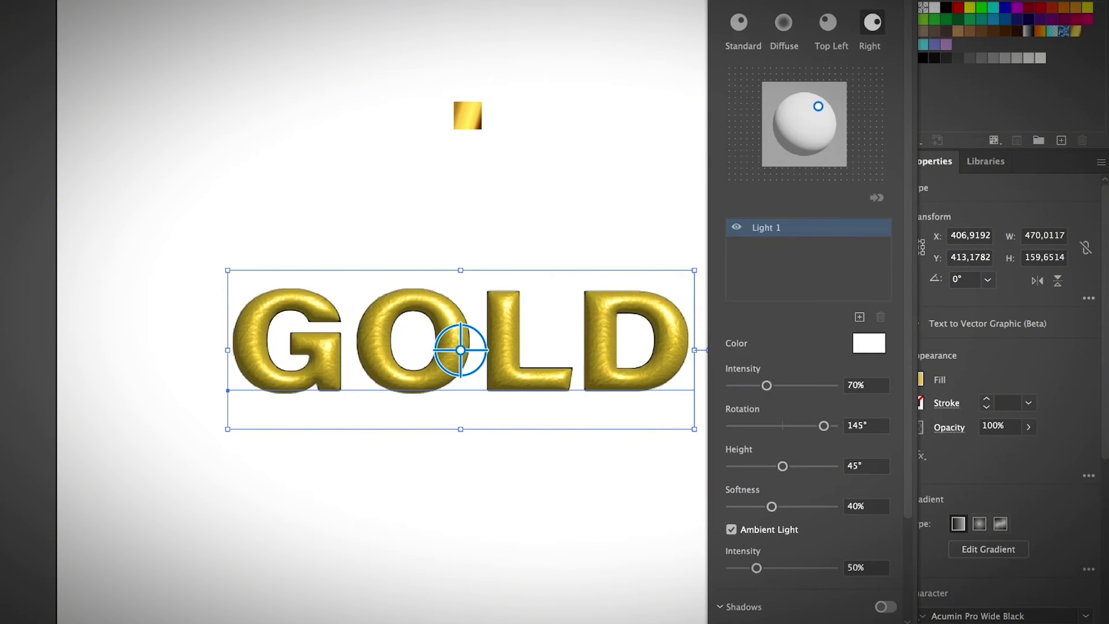
- Light the GOLD text with the Top Left preset at slightly raised intensity and render it with ray tracing
{"action": "left_click", "coordinate": [873, 22]}
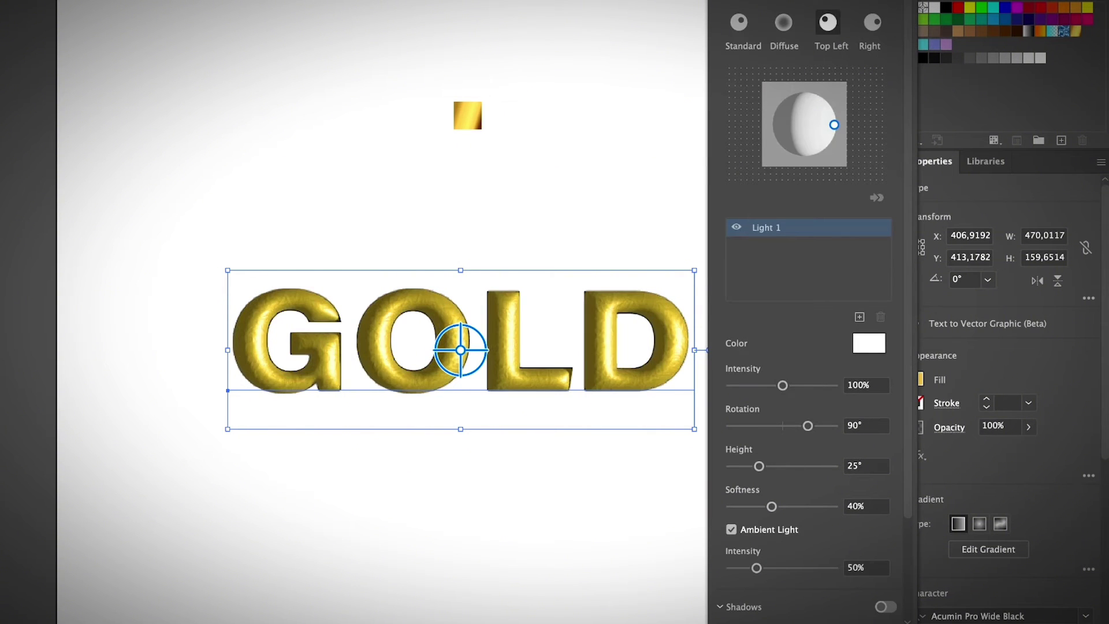
{"action": "left_click", "coordinate": [828, 22]}
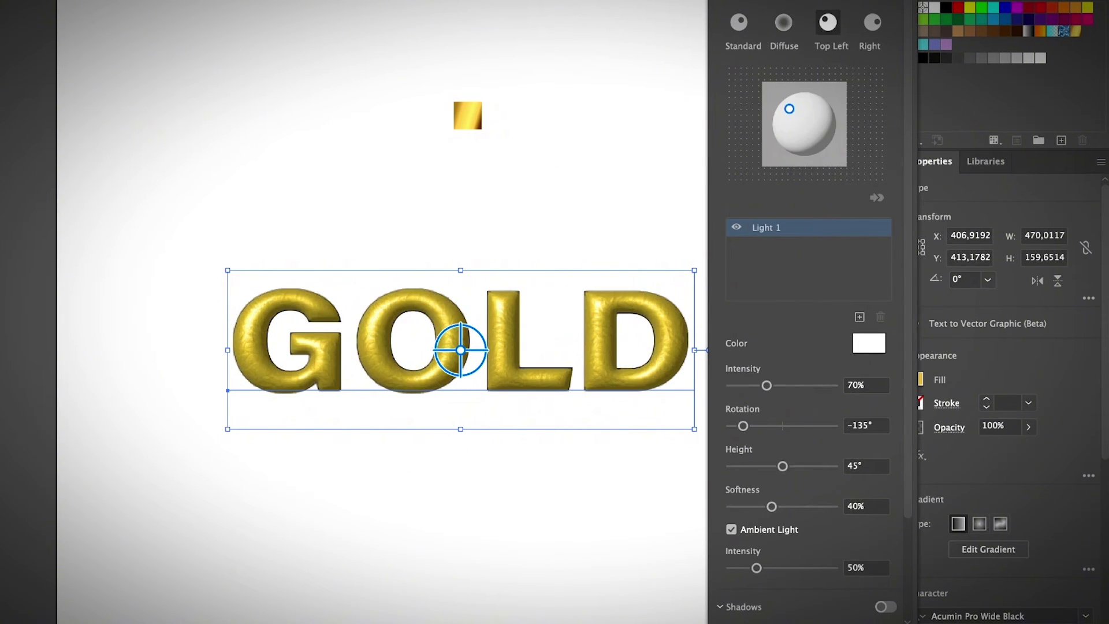
{"action": "left_click_drag", "start_coordinate": [767, 385], "coordinate": [770, 385]}
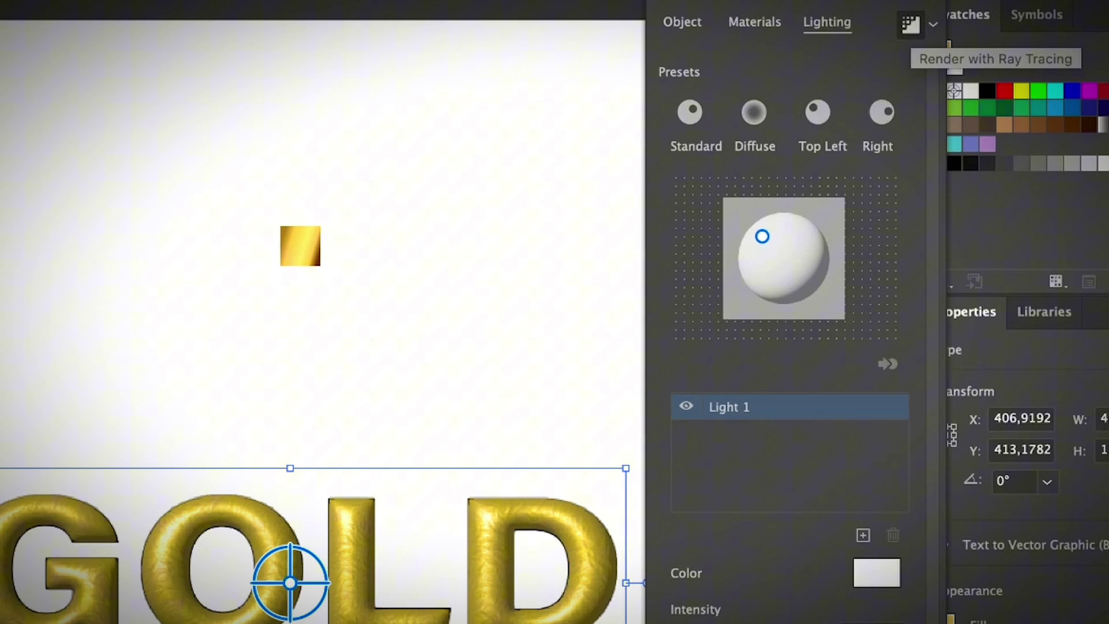
{"action": "left_click", "coordinate": [909, 25]}
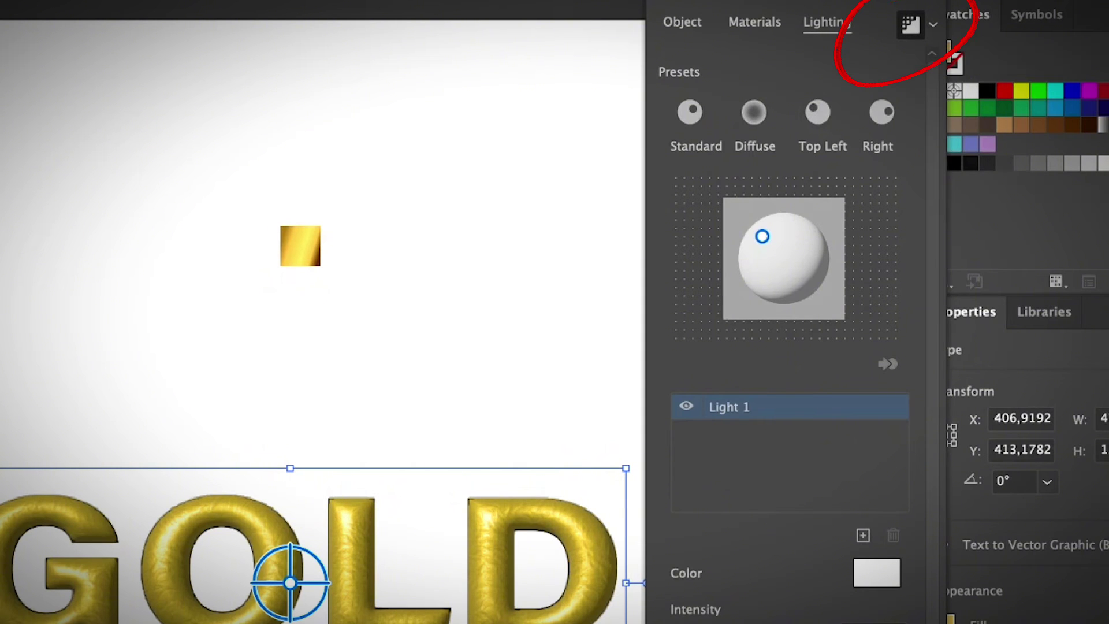
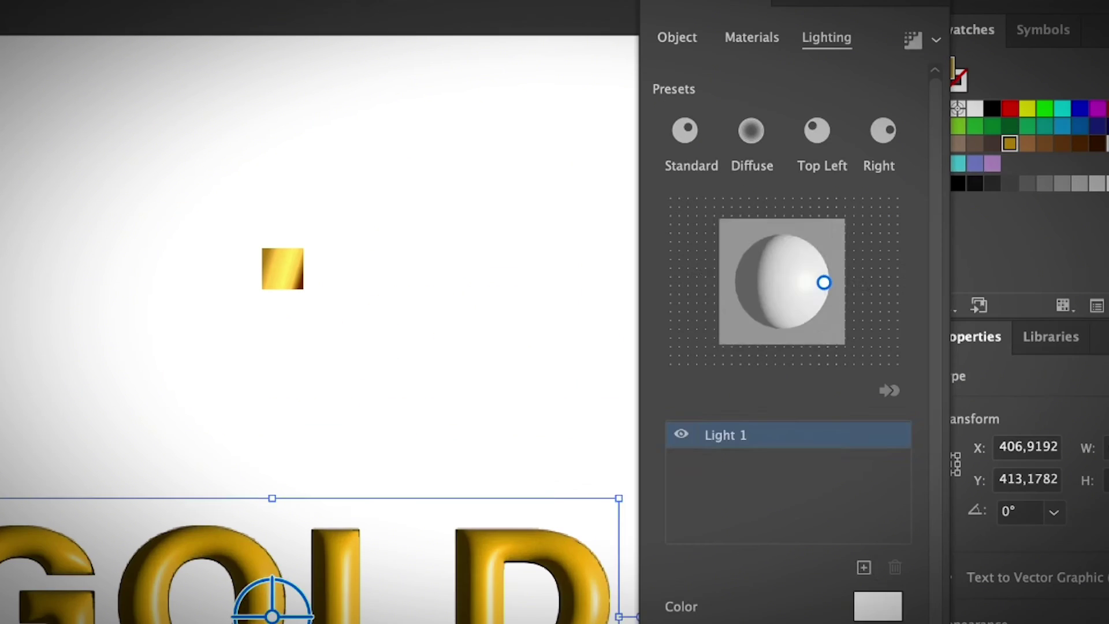
- Render the GOLD text lit from the right with ray tracing
{"action": "left_click", "coordinate": [497, 491]}
{"action": "left_click", "coordinate": [503, 347]}
{"action": "left_click", "coordinate": [913, 41]}
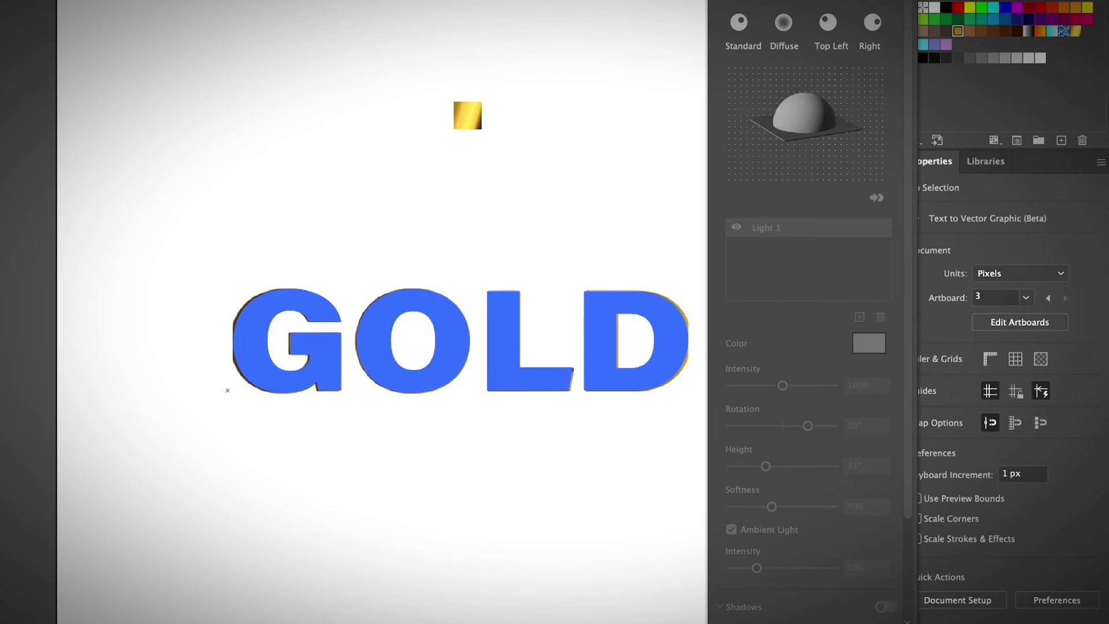
- Replace the GOLD text's Default material with Gold Natural and deselect the text to view it
{"action": "left_click", "coordinate": [612, 383]}
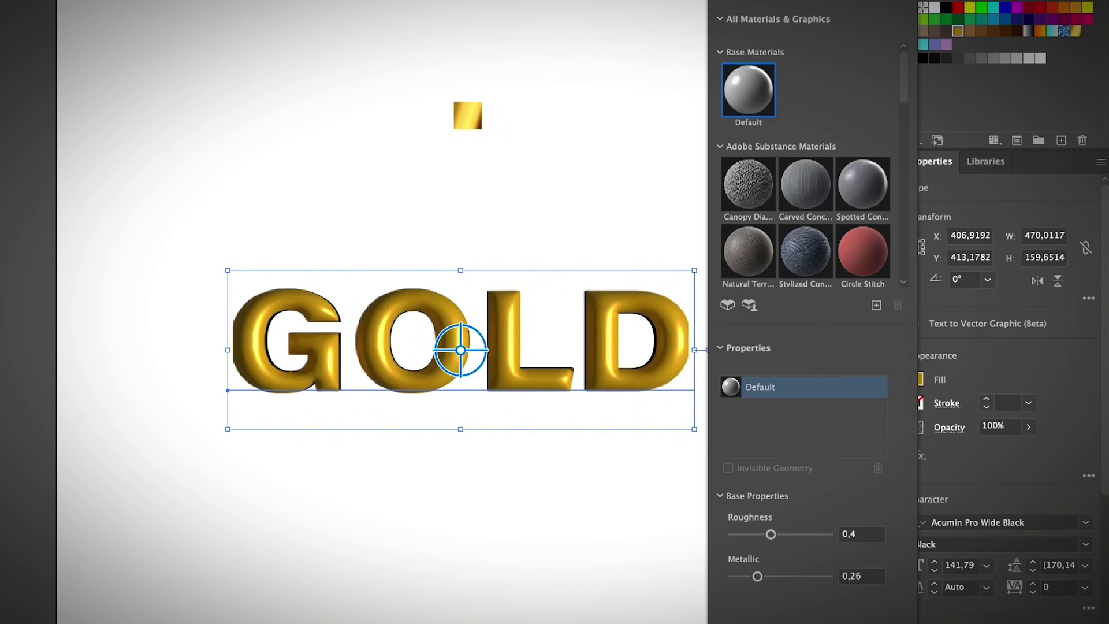
{"action": "scroll", "coordinate": [806, 163], "scroll_direction": "down", "scroll_amount": 10}
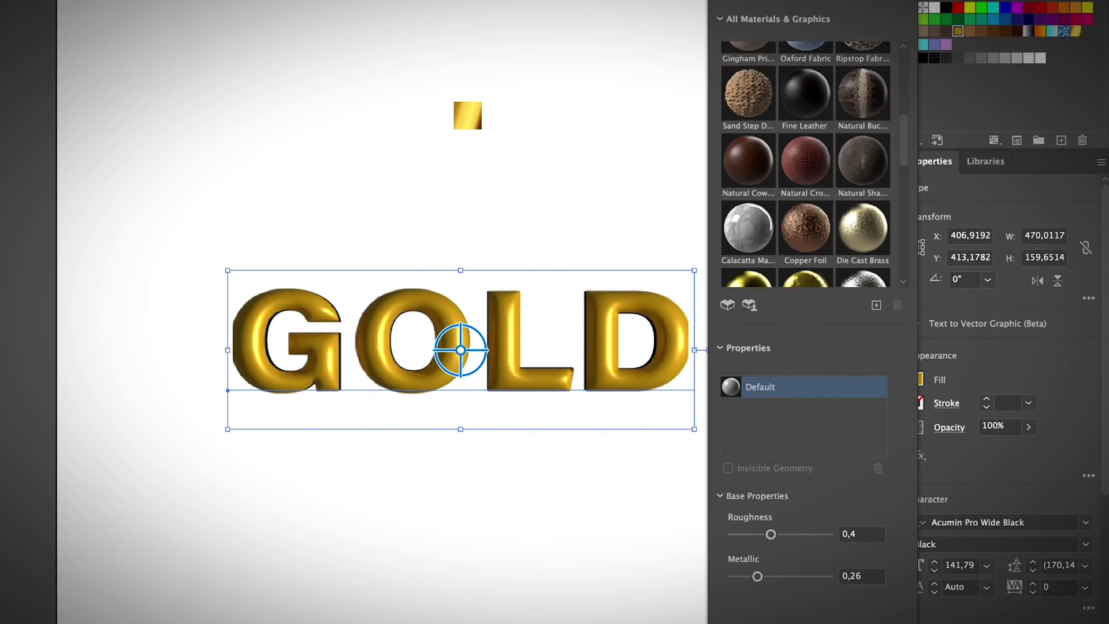
{"action": "scroll", "coordinate": [806, 163], "scroll_direction": "down", "scroll_amount": 2}
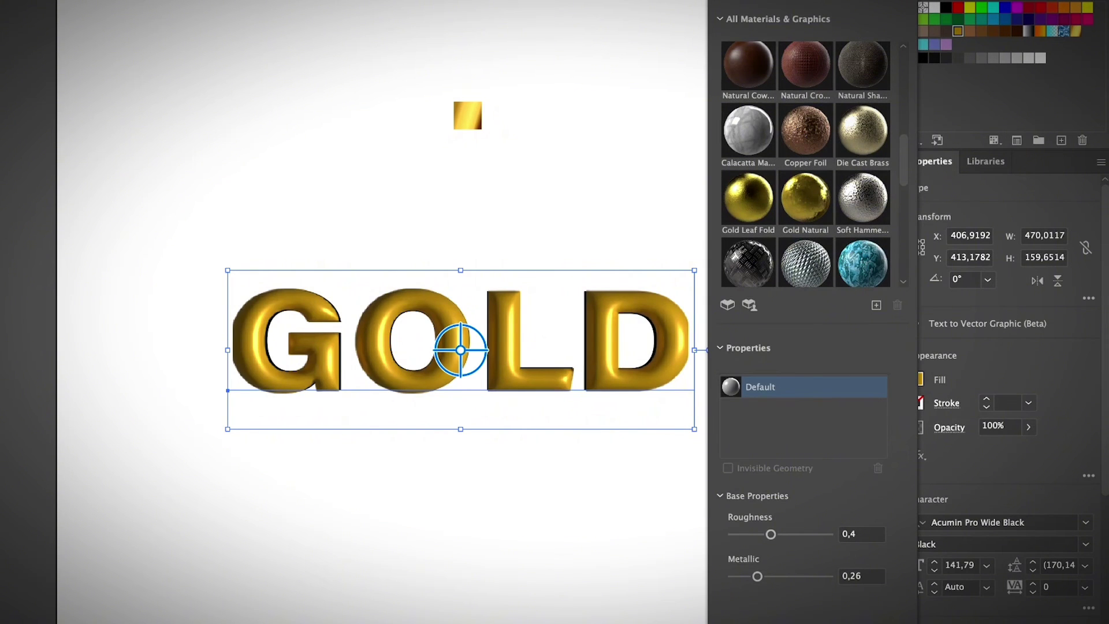
{"action": "left_click", "coordinate": [806, 197]}
{"action": "left_click", "coordinate": [567, 219]}
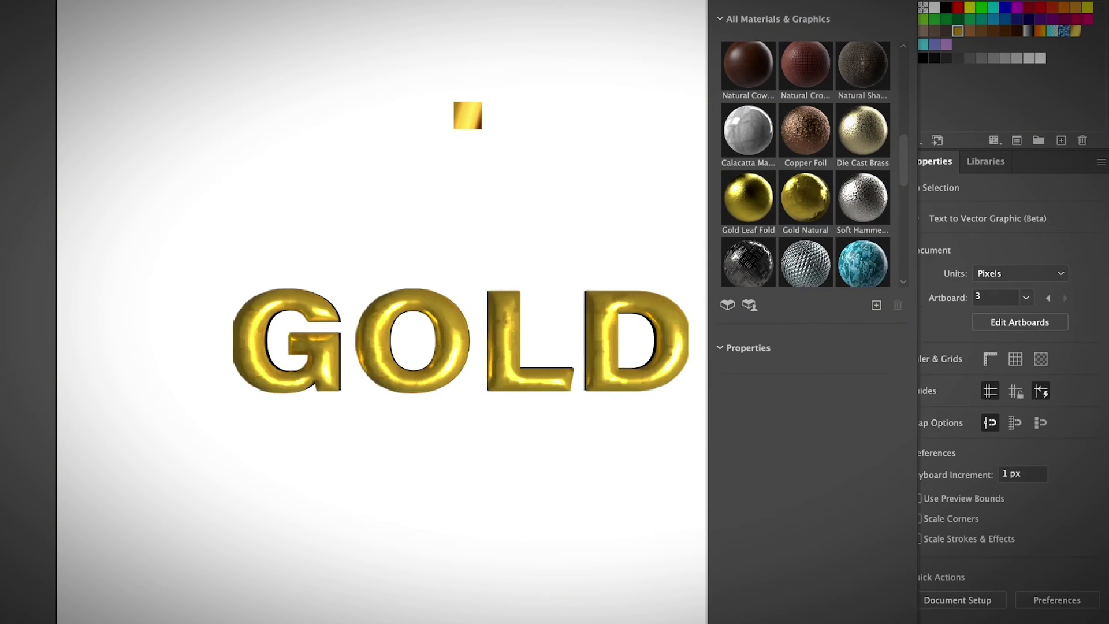
{"action": "left_click", "coordinate": [503, 352]}
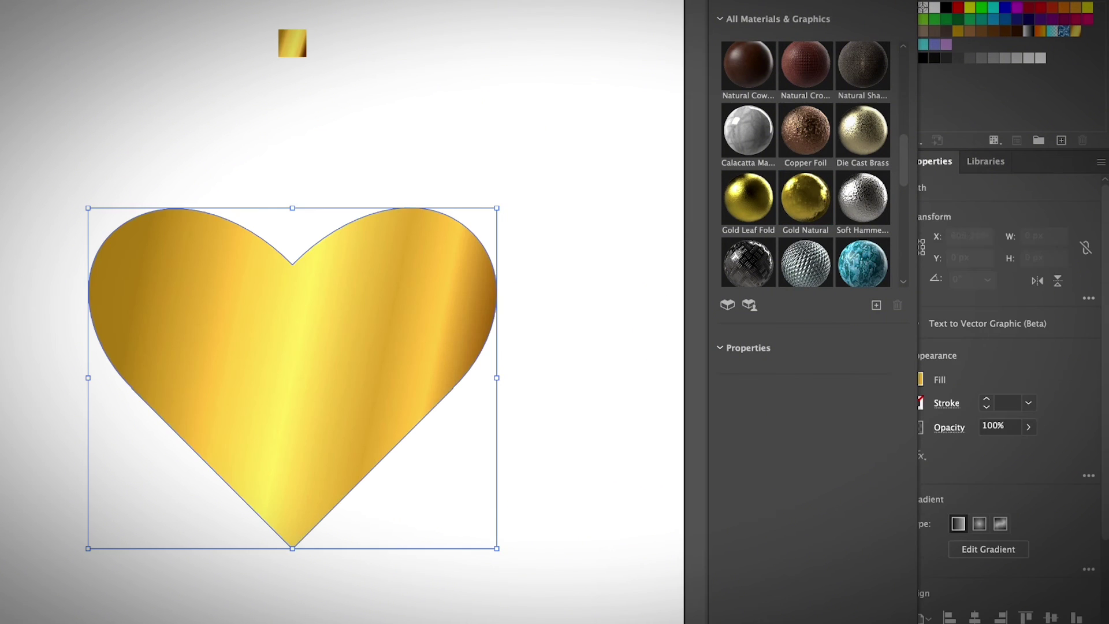
- Apply the Gold Leaf Fold material to the gradient-filled heart and inflate it into a 3D volume
{"action": "key", "text": "ctrl+shift+a"}
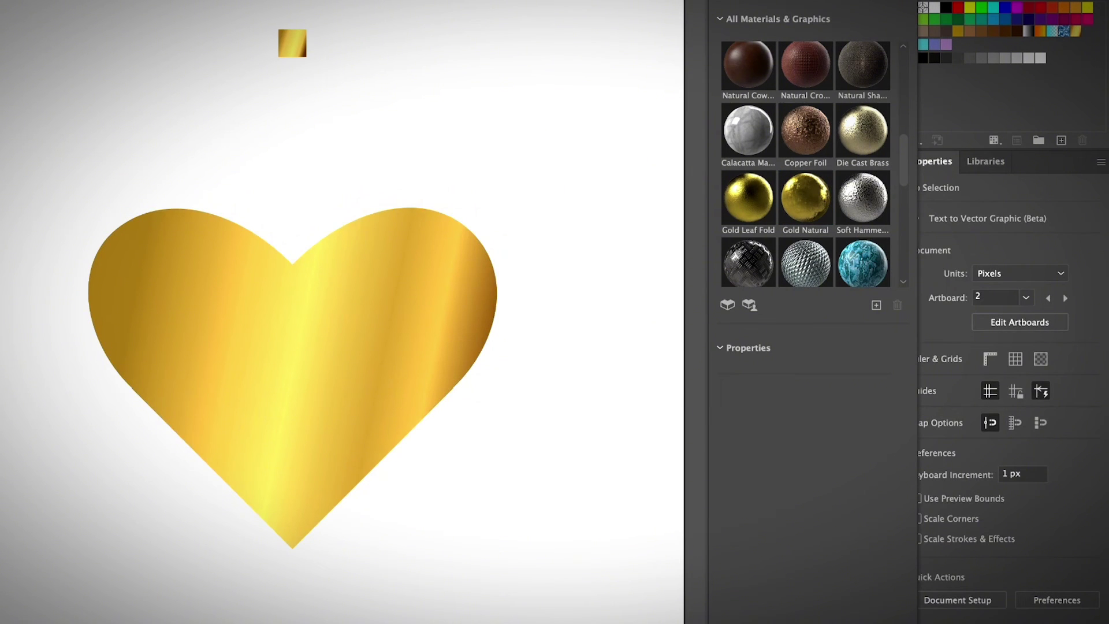
{"action": "left_click", "coordinate": [292, 370]}
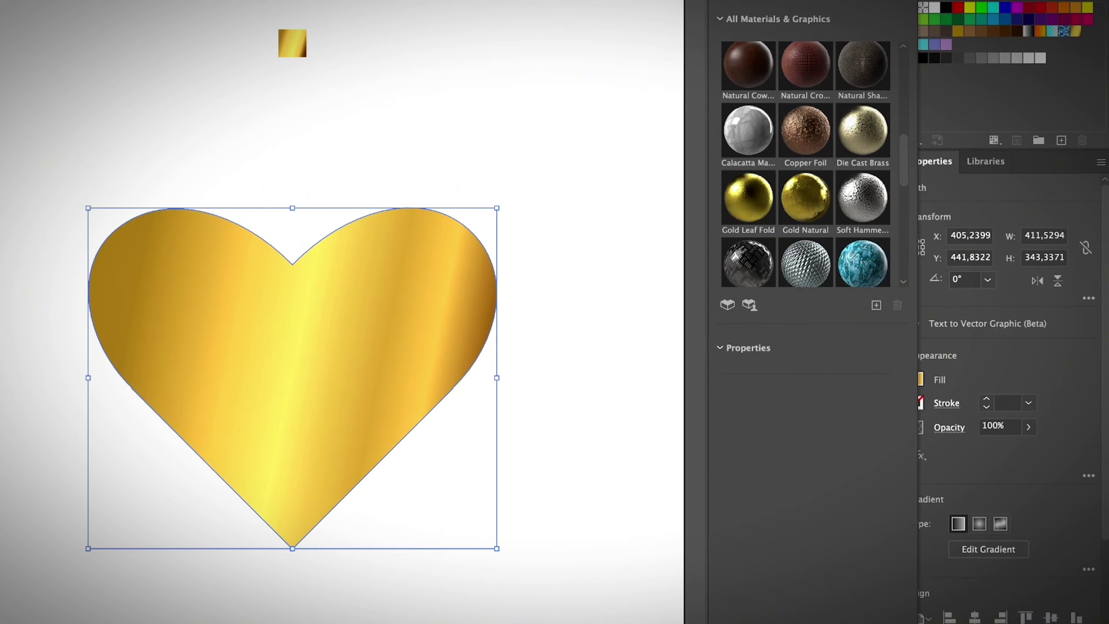
{"action": "left_click", "coordinate": [748, 197]}
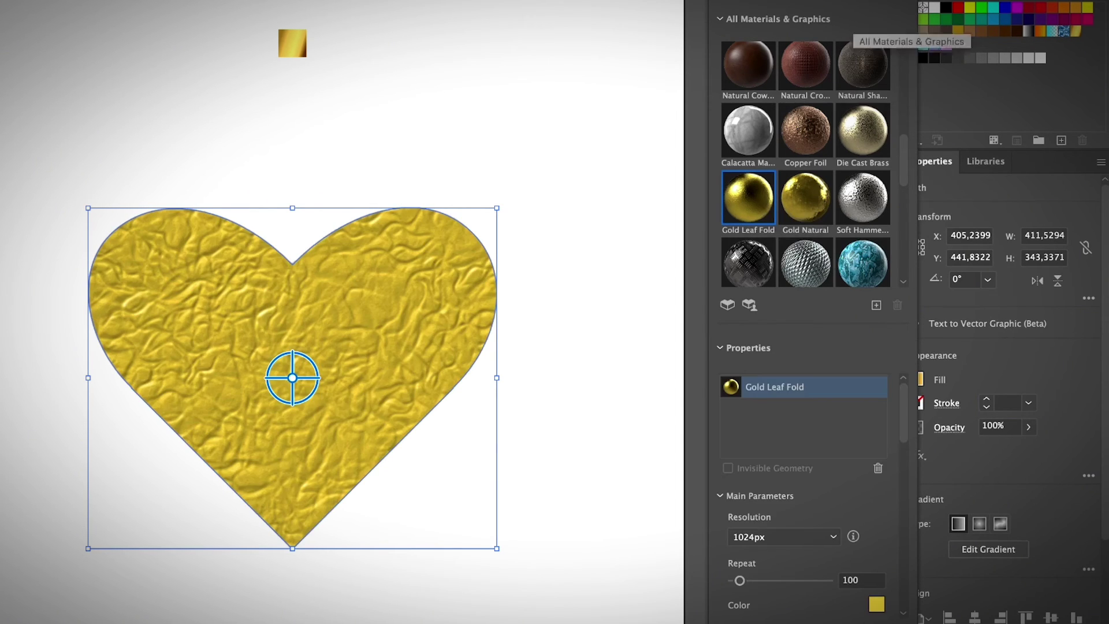
{"action": "left_click", "coordinate": [855, 1]}
{"action": "left_click", "coordinate": [740, 1]}
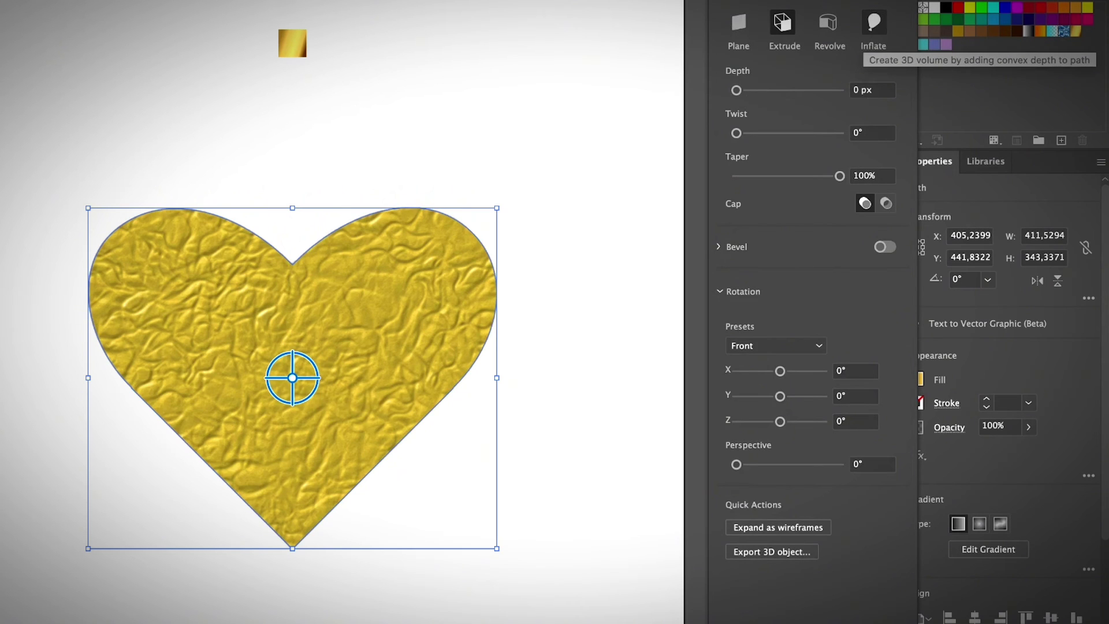
{"action": "left_click", "coordinate": [874, 23]}
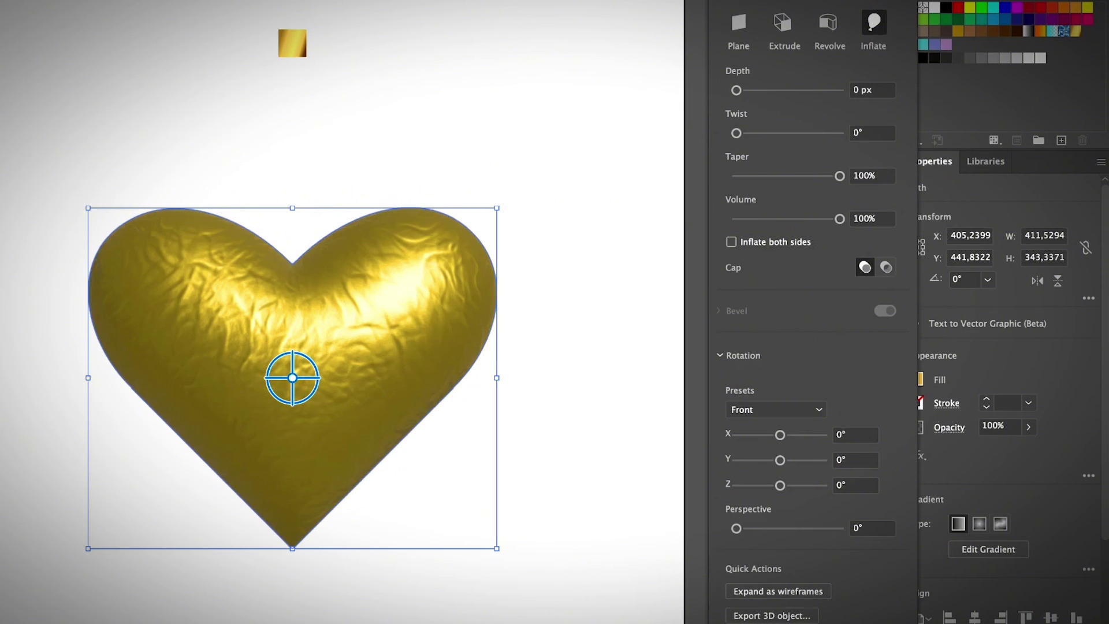
- Try a brighter yellow colour and a slightly higher Fold Variation on the heart's Gold Leaf Fold material
{"action": "left_click", "coordinate": [780, 1]}
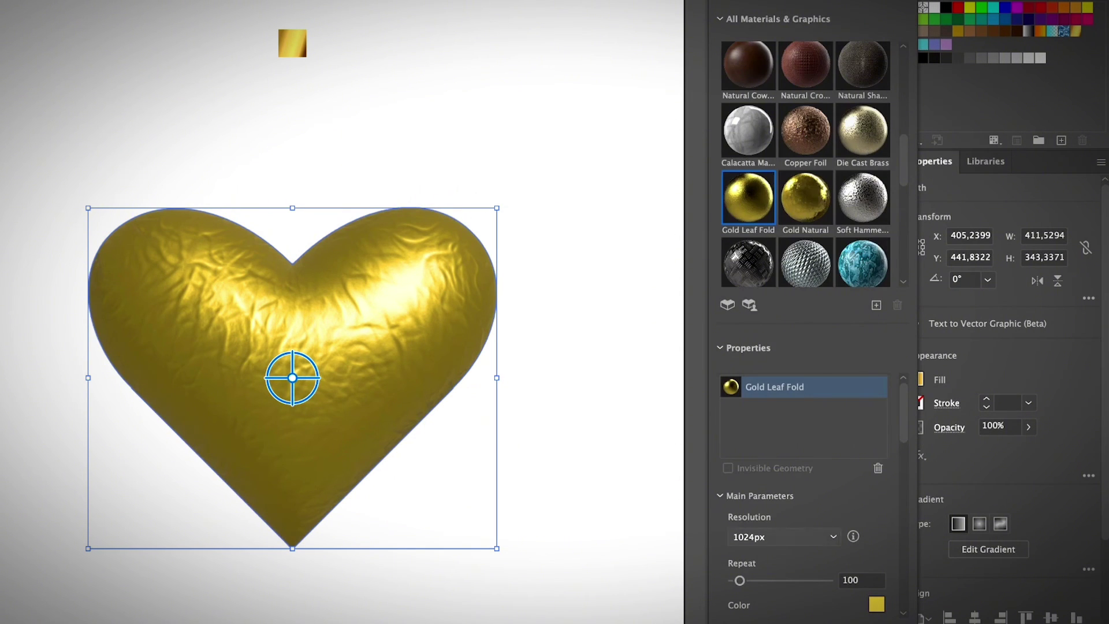
{"action": "scroll", "coordinate": [809, 538], "scroll_direction": "down", "scroll_amount": 2}
{"action": "scroll", "coordinate": [803, 491], "scroll_direction": "down", "scroll_amount": 5}
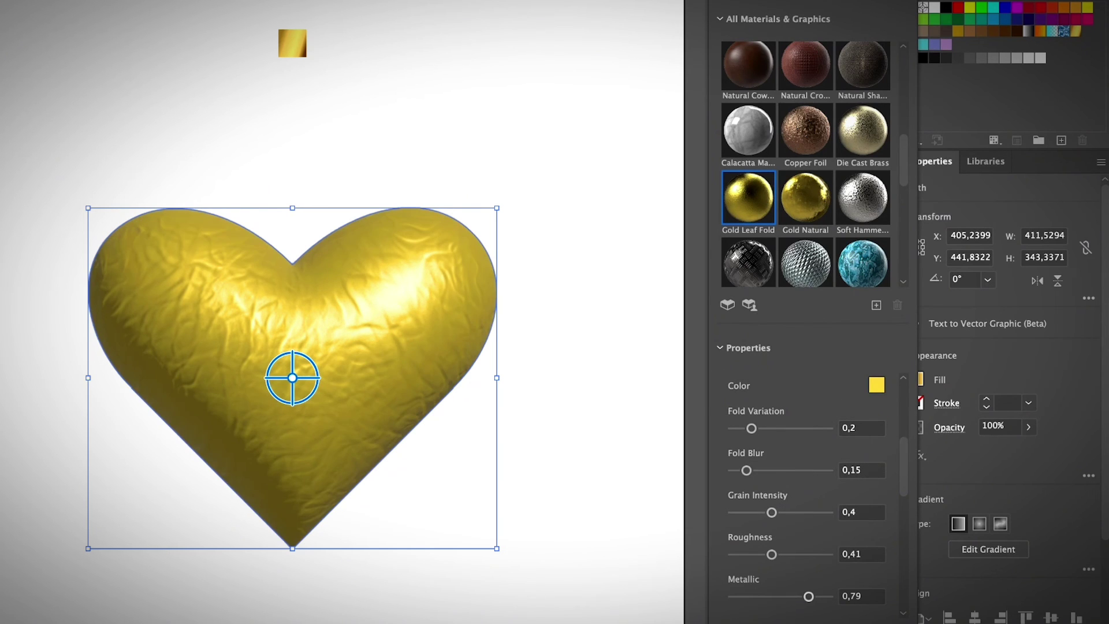
{"action": "left_click_drag", "start_coordinate": [752, 428], "coordinate": [757, 428]}
- Compare the lighting presets on the heart, settle on Standard and raise the light's intensity to 100%
{"action": "left_click", "coordinate": [832, 1]}
{"action": "left_click", "coordinate": [873, 22]}
{"action": "left_click", "coordinate": [828, 23]}
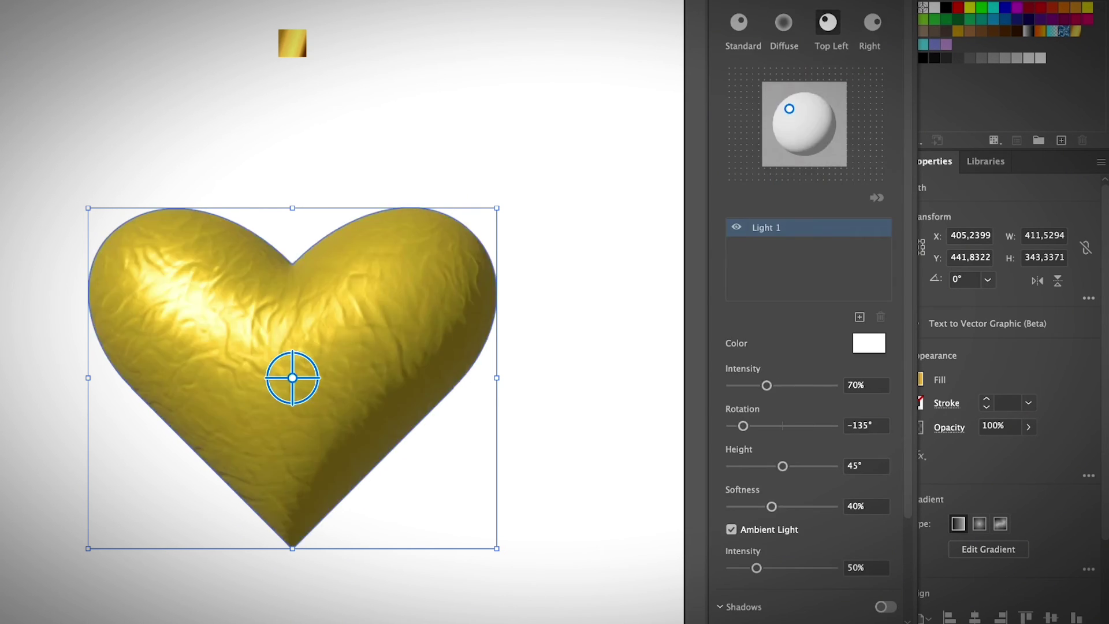
{"action": "left_click", "coordinate": [784, 23]}
{"action": "left_click", "coordinate": [828, 23]}
{"action": "left_click", "coordinate": [739, 22]}
{"action": "mouse_move", "coordinate": [767, 385]}
{"action": "left_mouse_down"}
{"action": "mouse_move", "coordinate": [804, 385]}
{"action": "mouse_move", "coordinate": [783, 385]}
{"action": "left_mouse_up"}
- Switch the heart's material to Gold Natural and render it with ray tracing
{"action": "left_click", "coordinate": [780, 1]}
{"action": "left_click", "coordinate": [805, 198]}
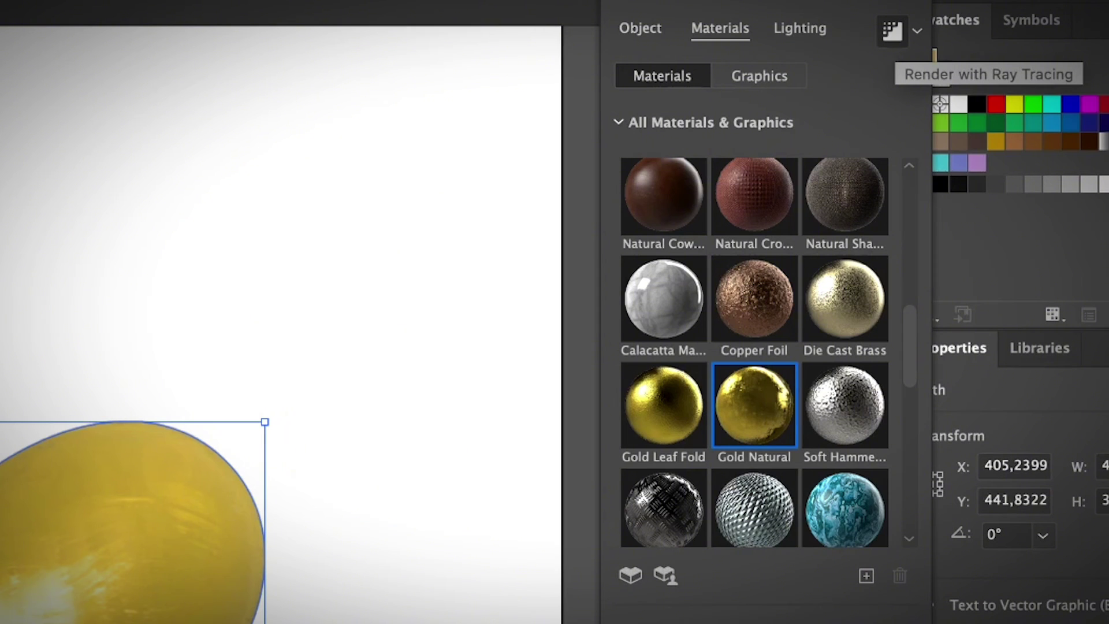
{"action": "left_click", "coordinate": [892, 31]}
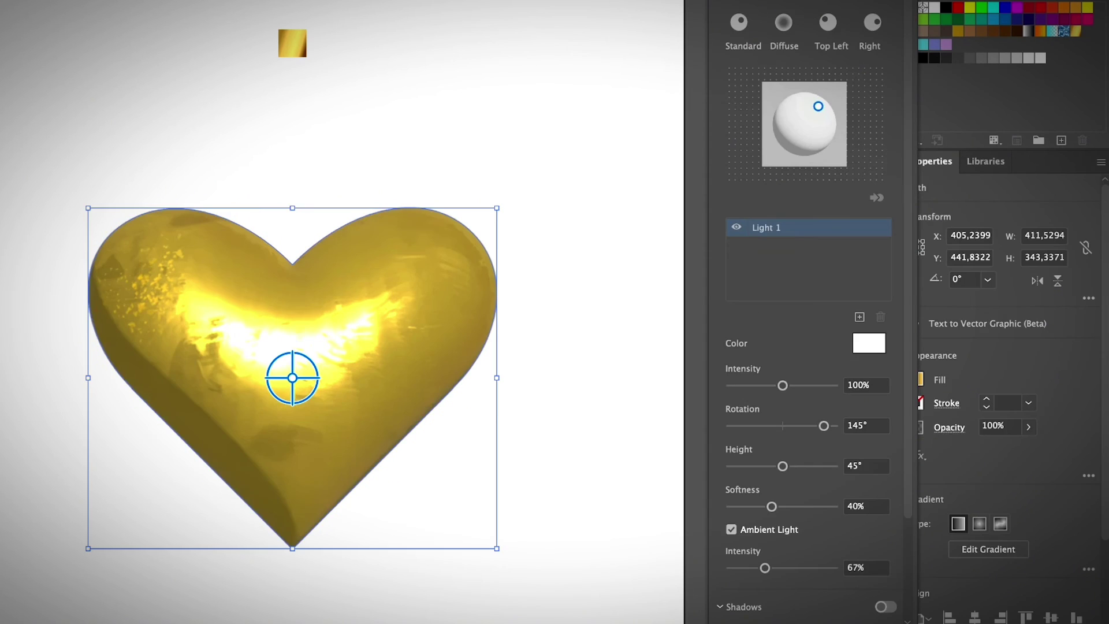
- Turn on the heart's shadows, try the Below Object position, and set the shadow position back to Behind Object
{"action": "left_click", "coordinate": [886, 606]}
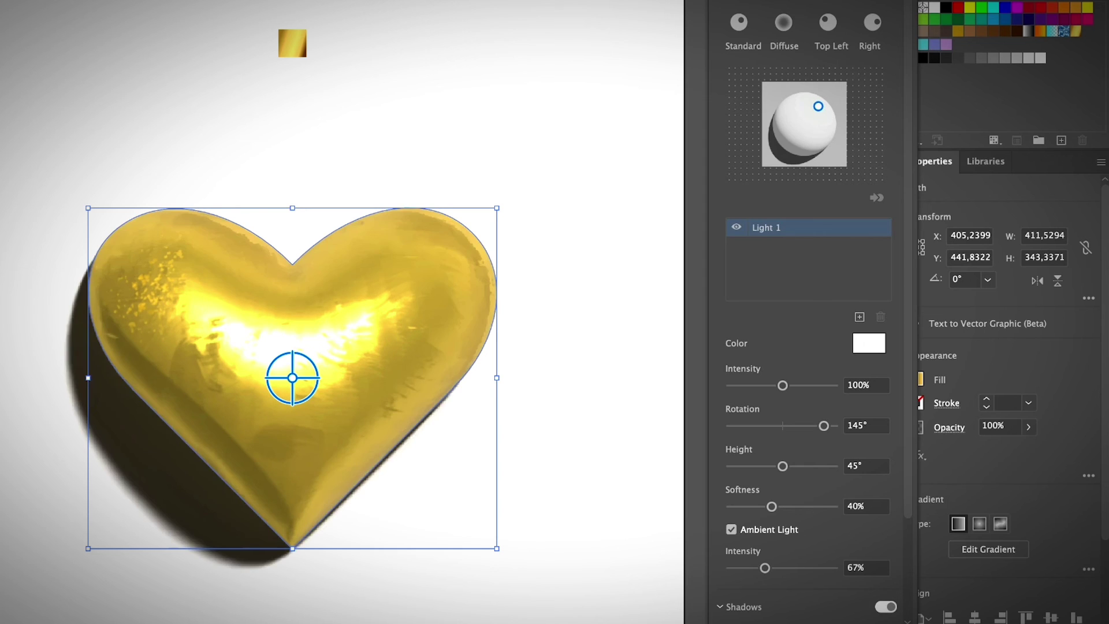
{"action": "scroll", "coordinate": [809, 462], "scroll_direction": "down", "scroll_amount": 5}
{"action": "left_click", "coordinate": [771, 535]}
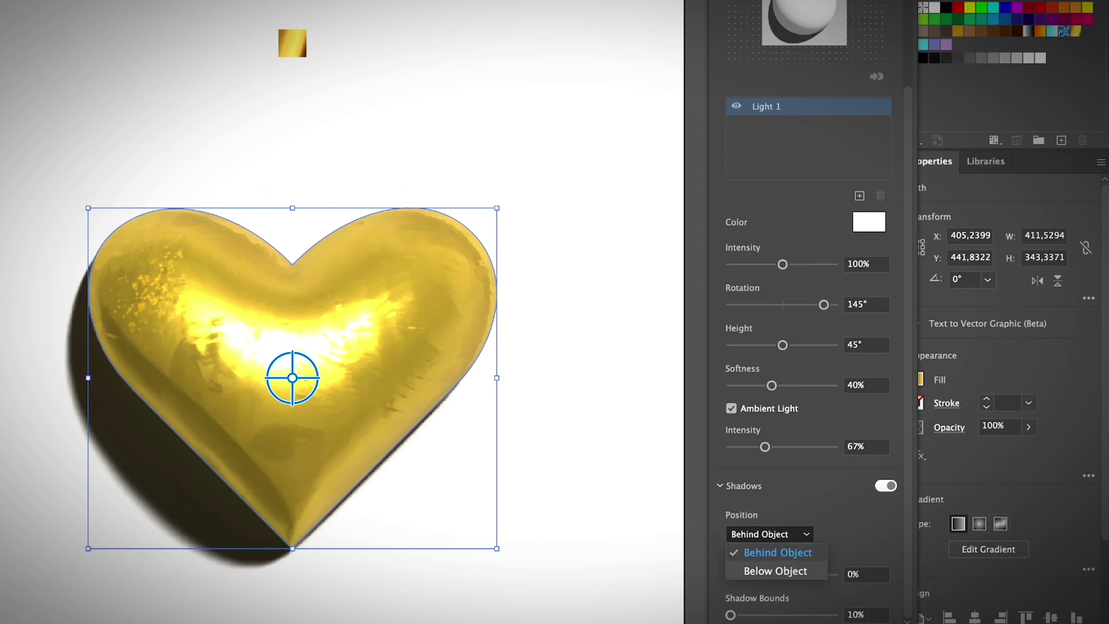
{"action": "left_click", "coordinate": [775, 570]}
{"action": "left_click", "coordinate": [771, 535]}
{"action": "left_click", "coordinate": [776, 552]}
- Raise the light's softness to 78% for a softer shadow and deselect the heart to check the result
{"action": "mouse_move", "coordinate": [772, 385]}
{"action": "left_mouse_down"}
{"action": "mouse_move", "coordinate": [827, 385]}
{"action": "mouse_move", "coordinate": [811, 386]}
{"action": "left_mouse_up"}
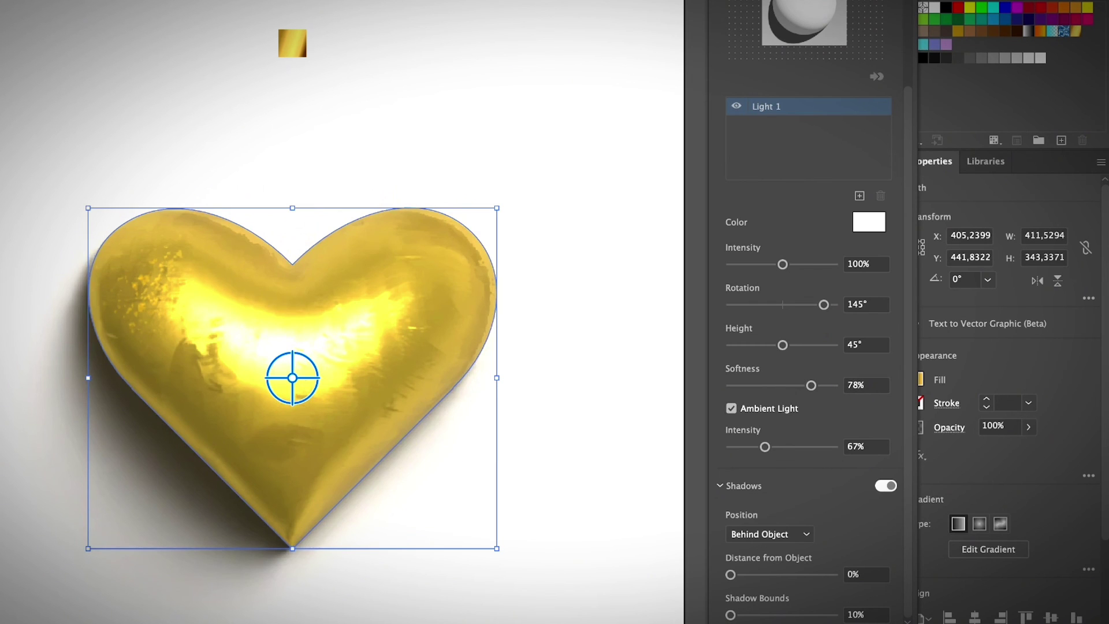
{"action": "key", "text": "super+shift+a"}
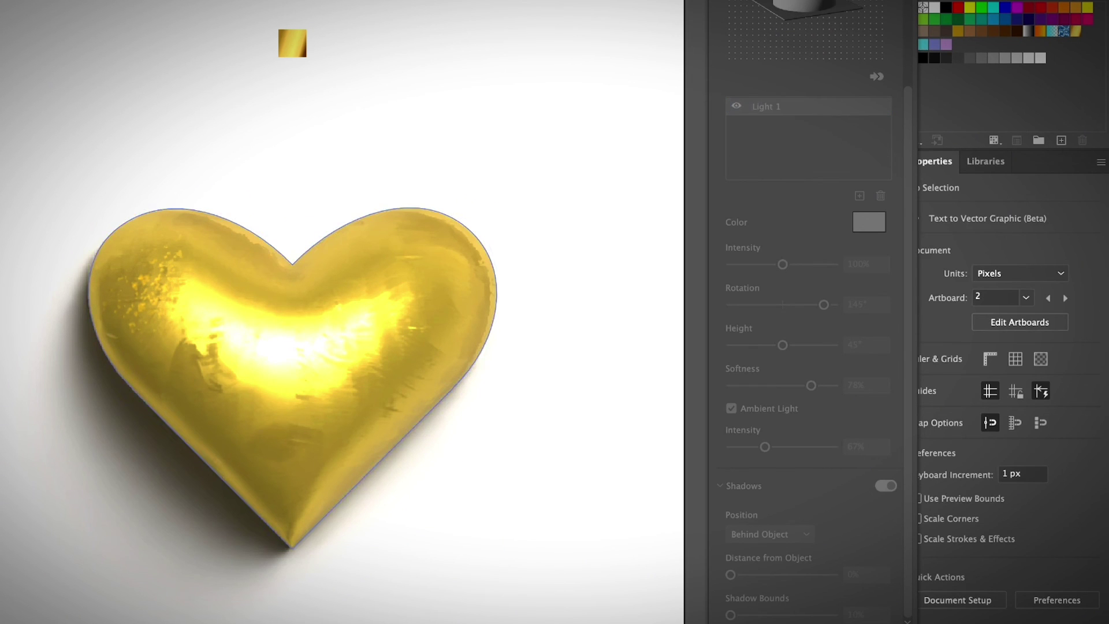
{"action": "left_click", "coordinate": [292, 369]}
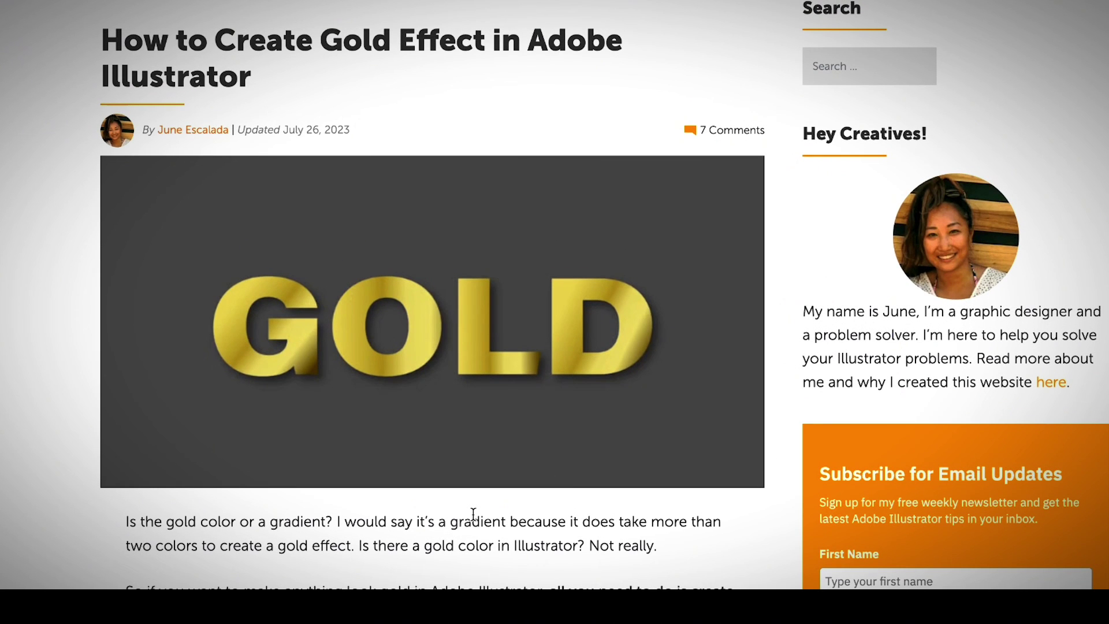
- Look through the web tutorial on creating a gold effect in Adobe Illustrator, down to Step 4 on sampling gradient colours
{"action": "scroll", "coordinate": [473, 514], "scroll_direction": "down", "scroll_amount": 2}
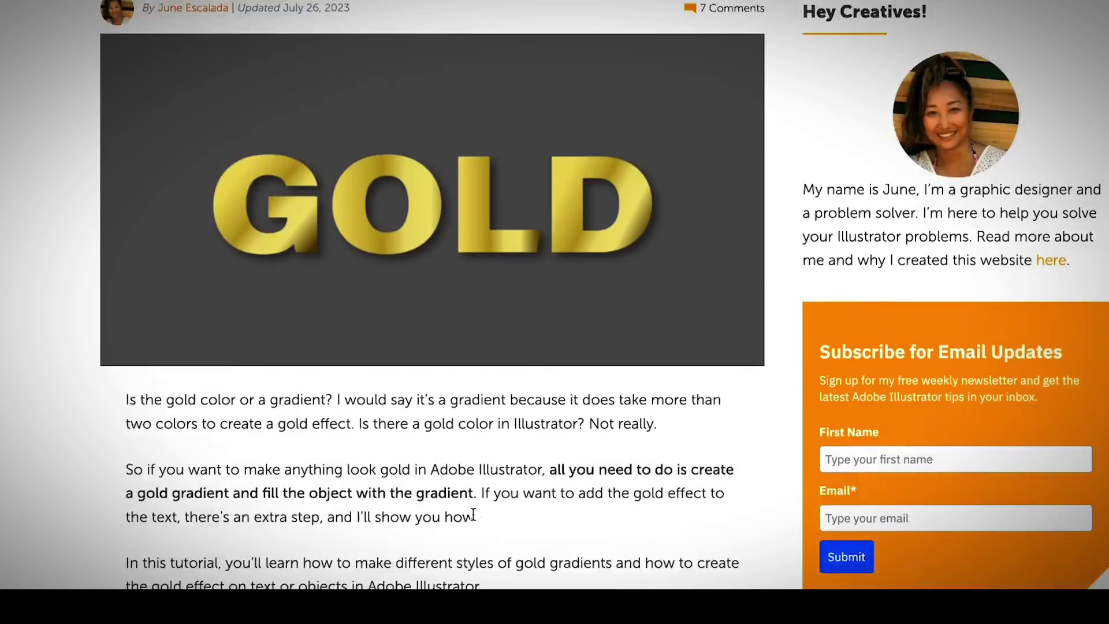
{"action": "scroll", "coordinate": [473, 514], "scroll_direction": "up", "scroll_amount": 1}
{"action": "scroll", "coordinate": [473, 513], "scroll_direction": "down", "scroll_amount": 15}
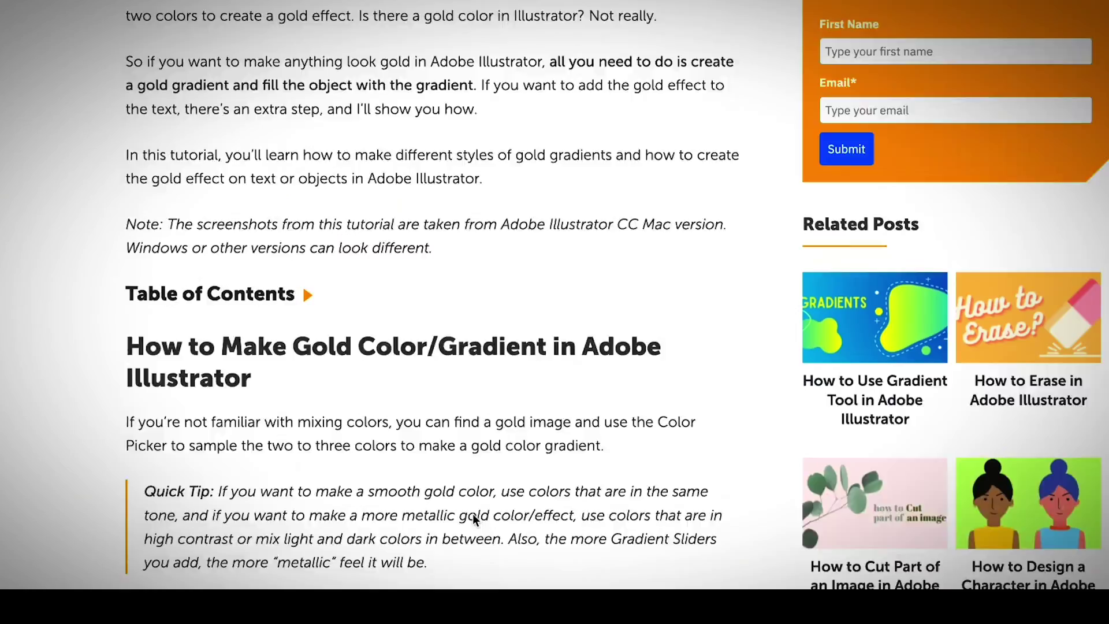
{"action": "scroll", "coordinate": [473, 515], "scroll_direction": "down", "scroll_amount": 17}
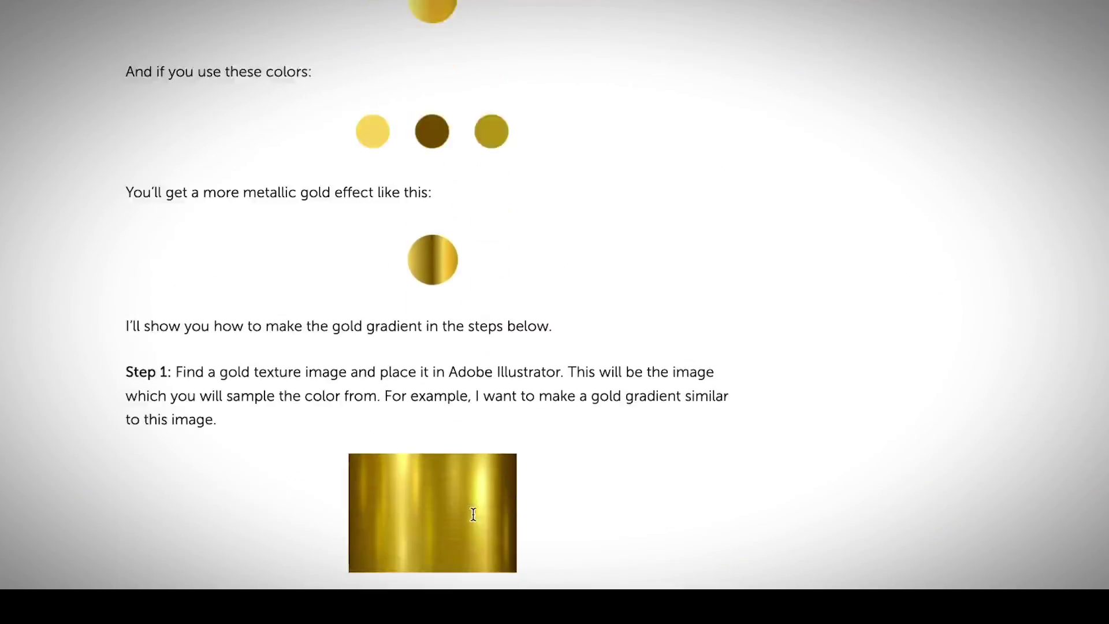
{"action": "scroll", "coordinate": [475, 520], "scroll_direction": "down", "scroll_amount": 2}
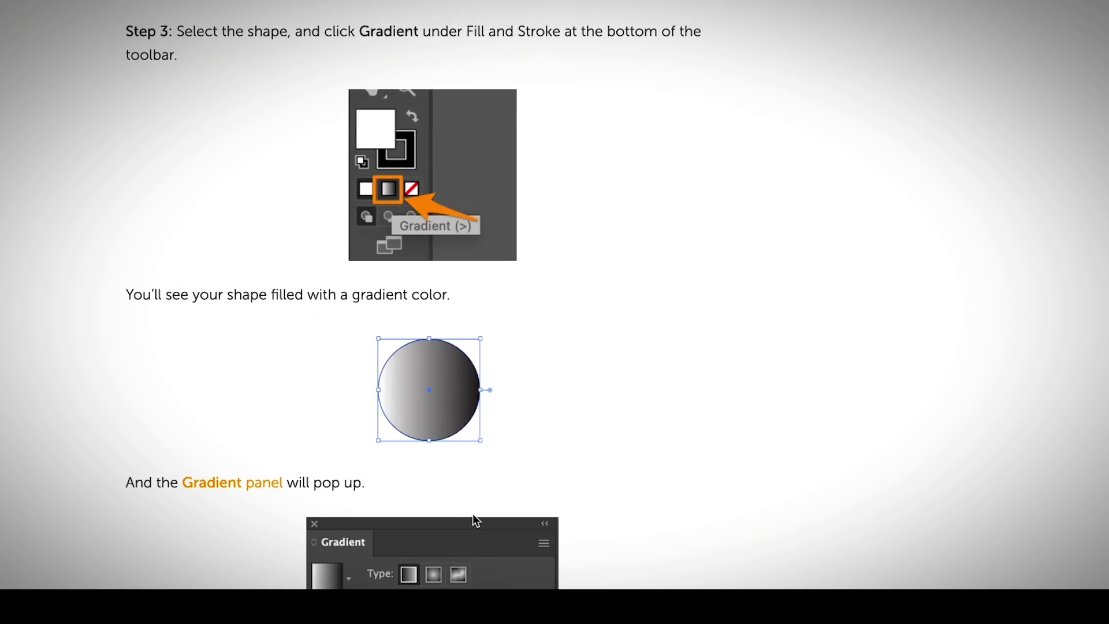
{"action": "scroll", "coordinate": [473, 515], "scroll_direction": "down", "scroll_amount": 10}
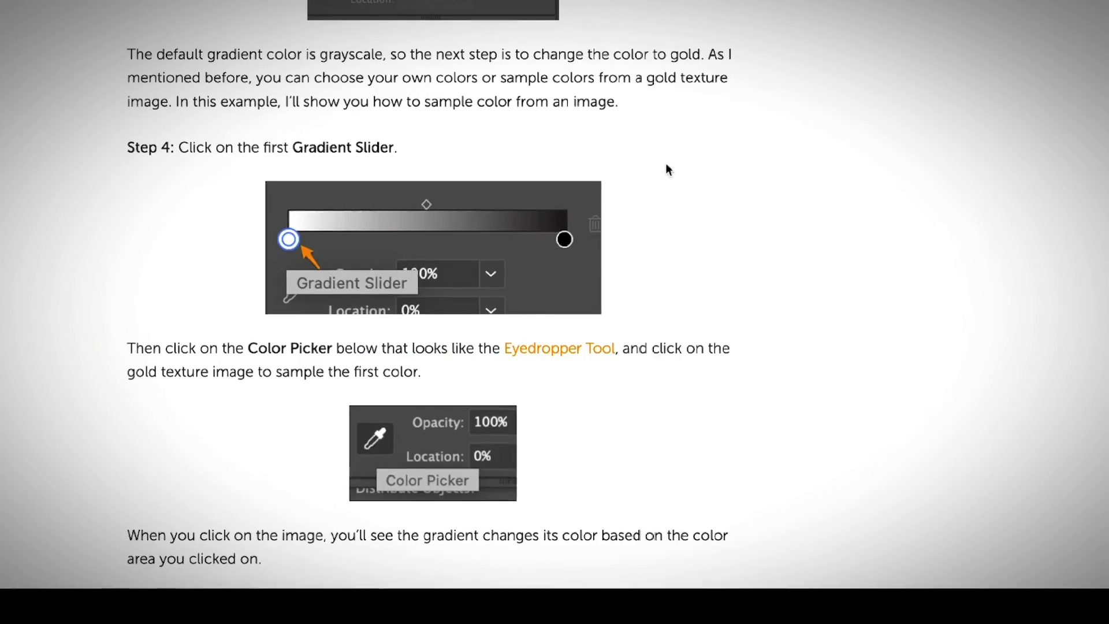